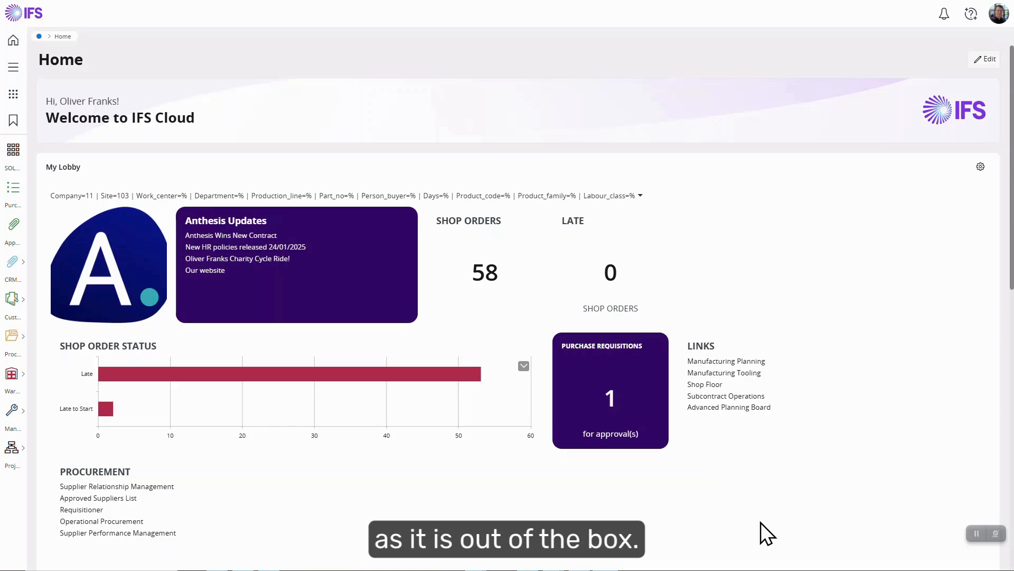
View the Purchase Order page and open the Appearance Configuration page for the Anthesis appearance
mouse_move(230, 304)
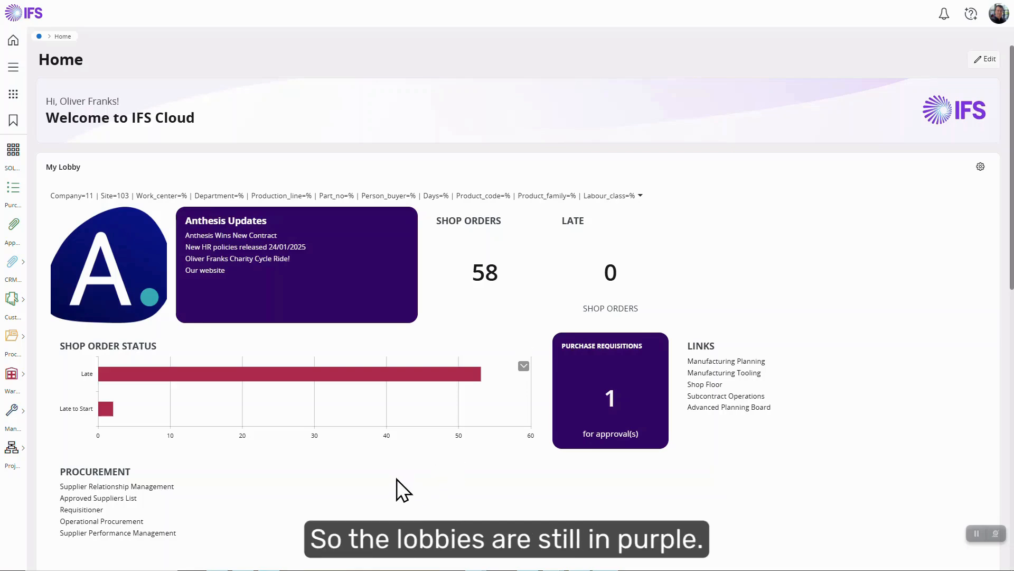
click(29, 201)
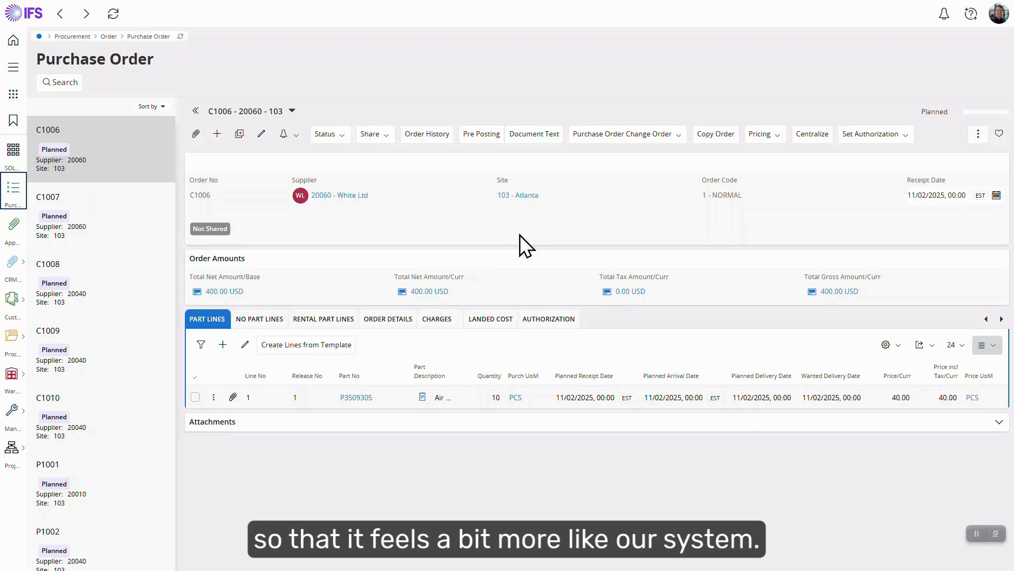
click(14, 233)
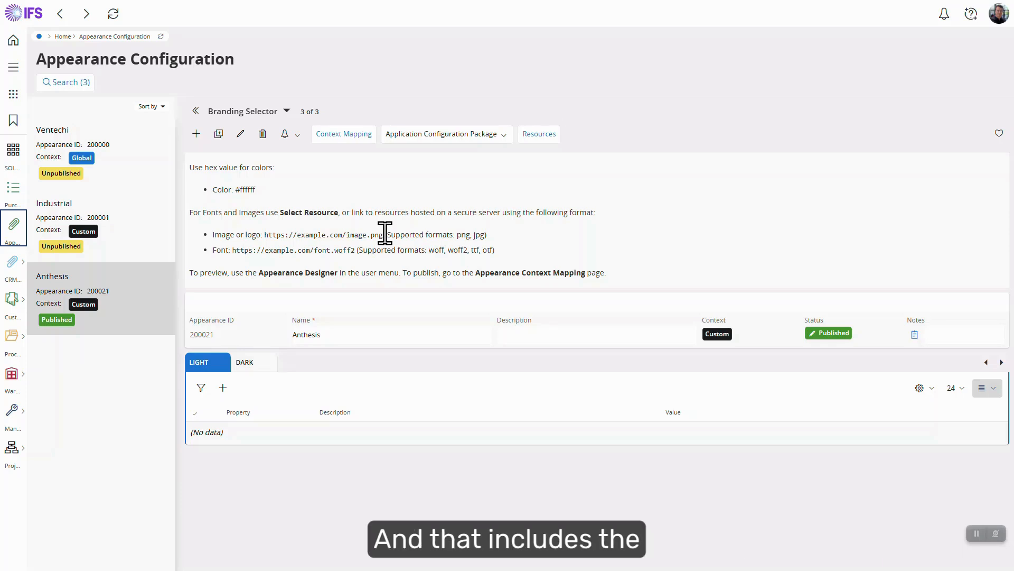
key(F11)
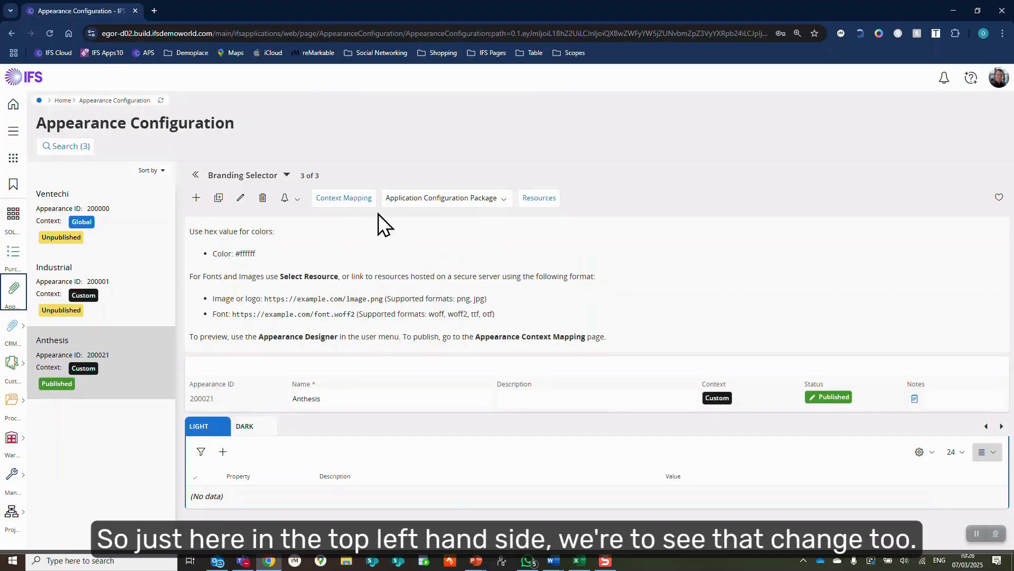
key(F11)
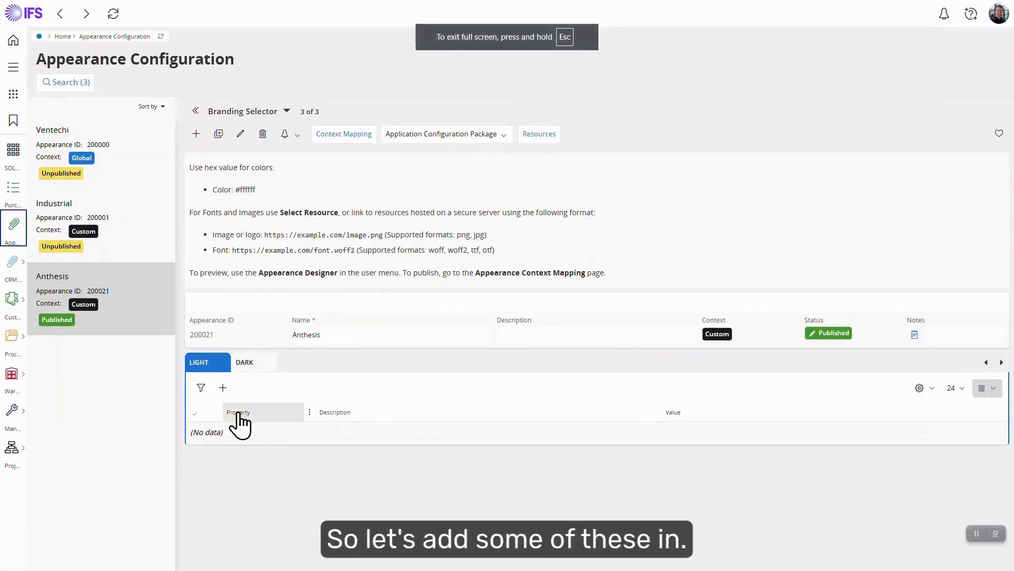
Add the app bar logo property W-100-IMAGE to the light theme, using the anthesis_wordmark_black_cmyk.png resource
click(223, 389)
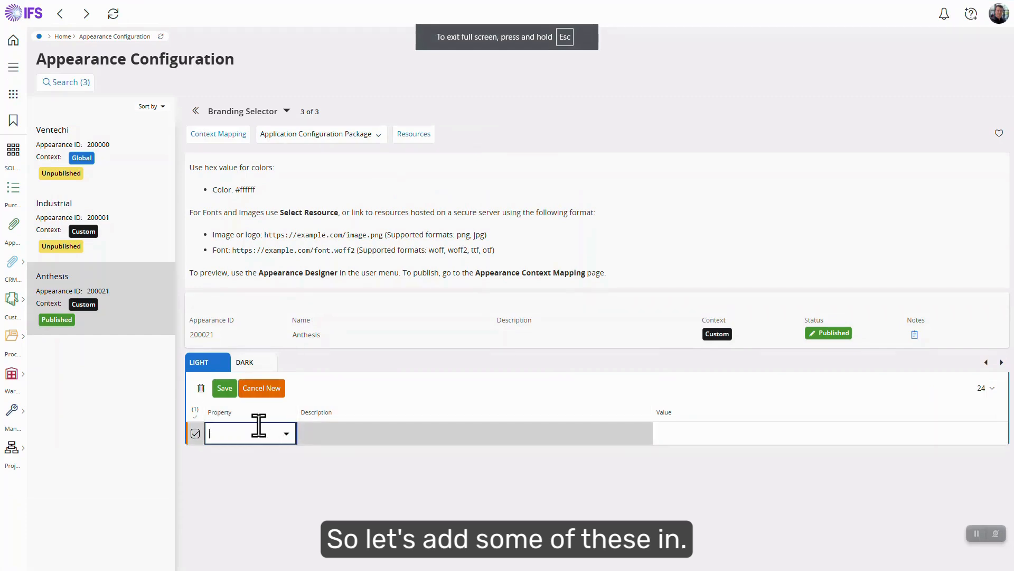
click(286, 434)
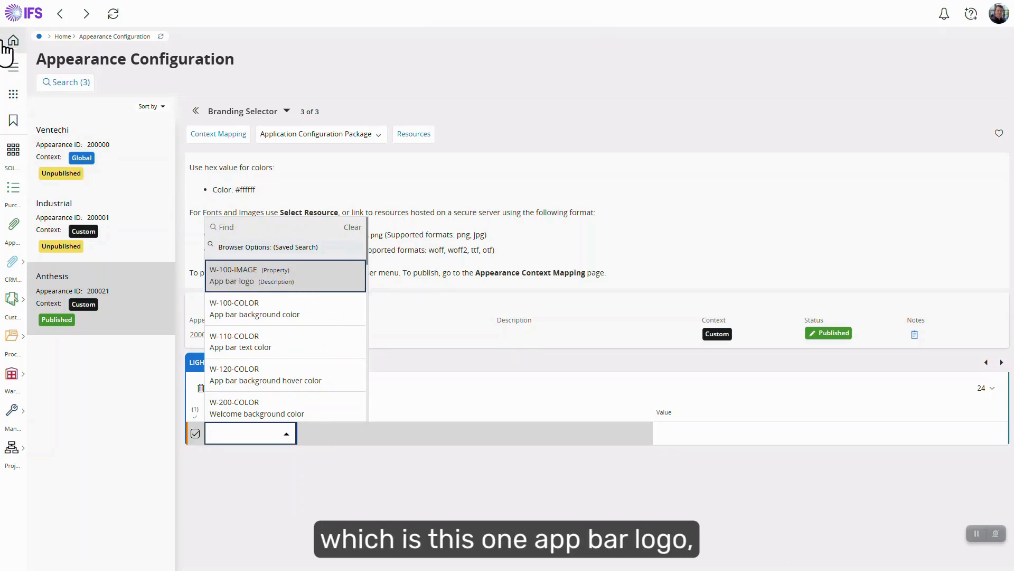
click(262, 270)
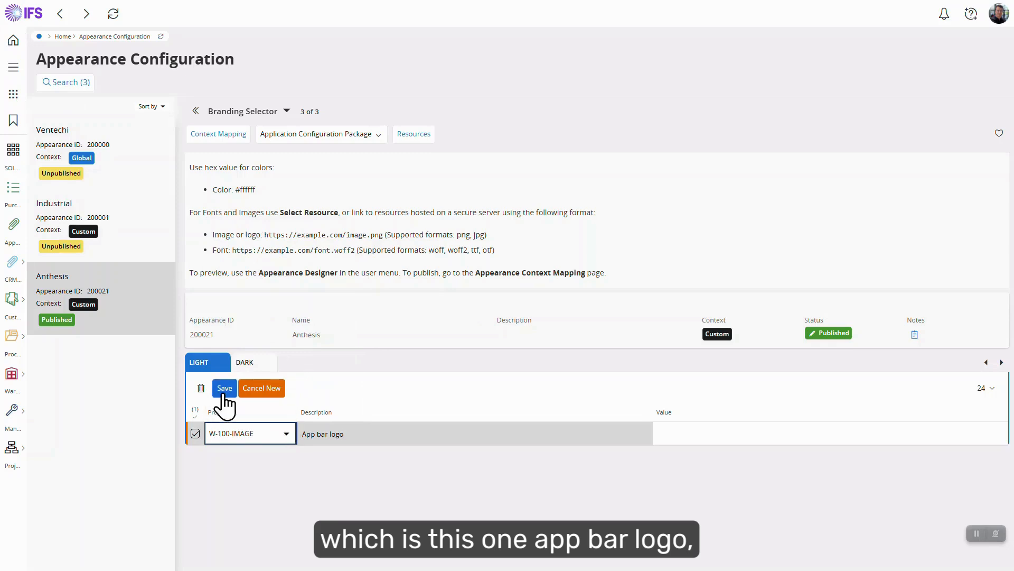
click(222, 388)
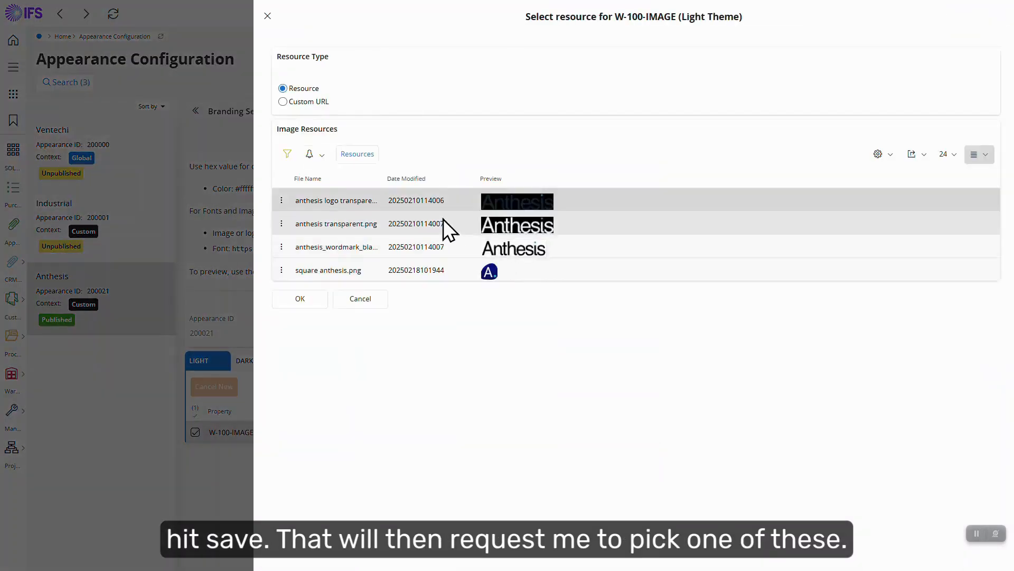
click(443, 246)
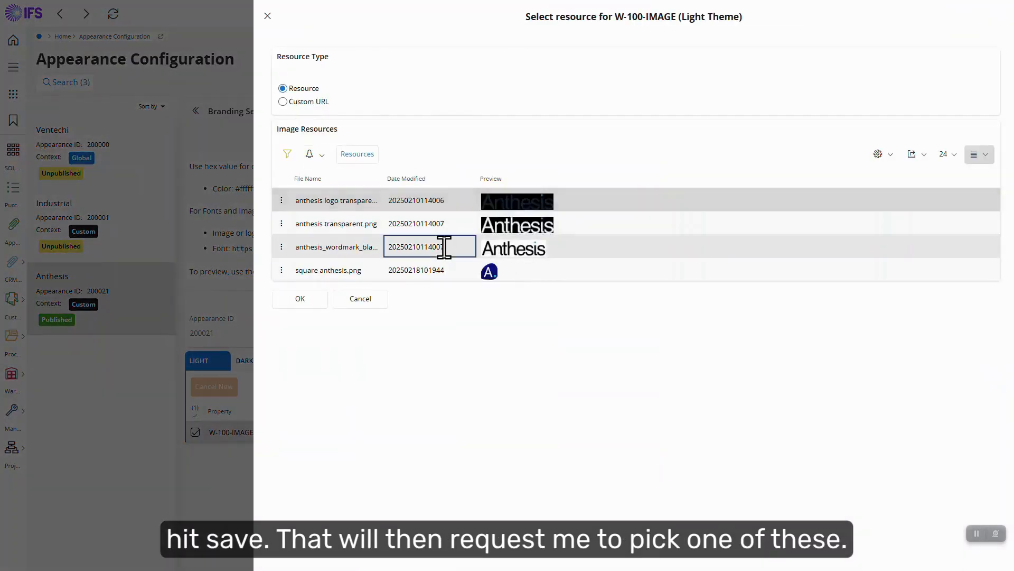
click(303, 300)
Add the favicon image property W-300-IMAGE to the light theme, using the square anthesis.png resource
click(218, 387)
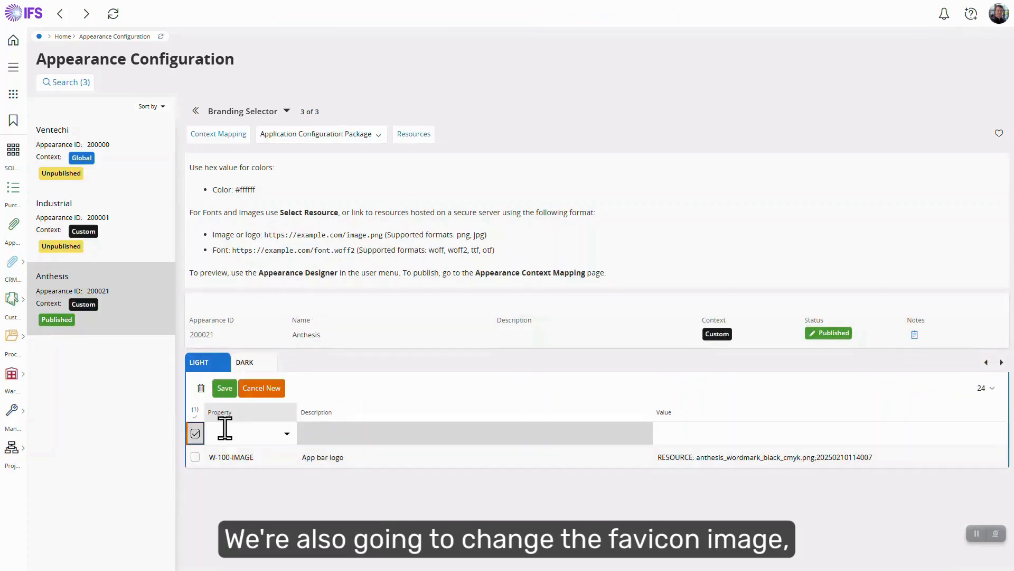
scroll(285, 296, down, 6)
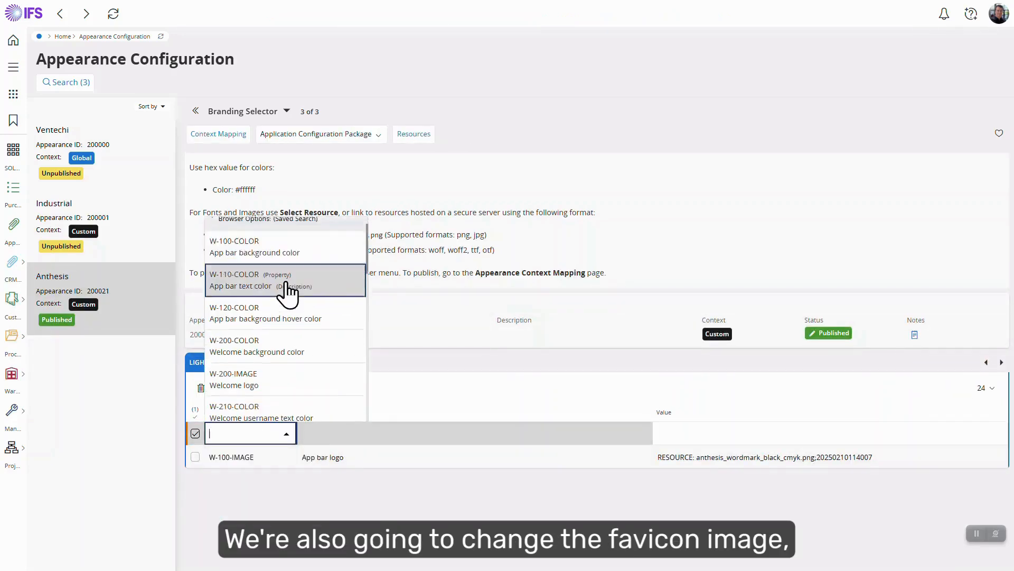
scroll(285, 304, down, 10)
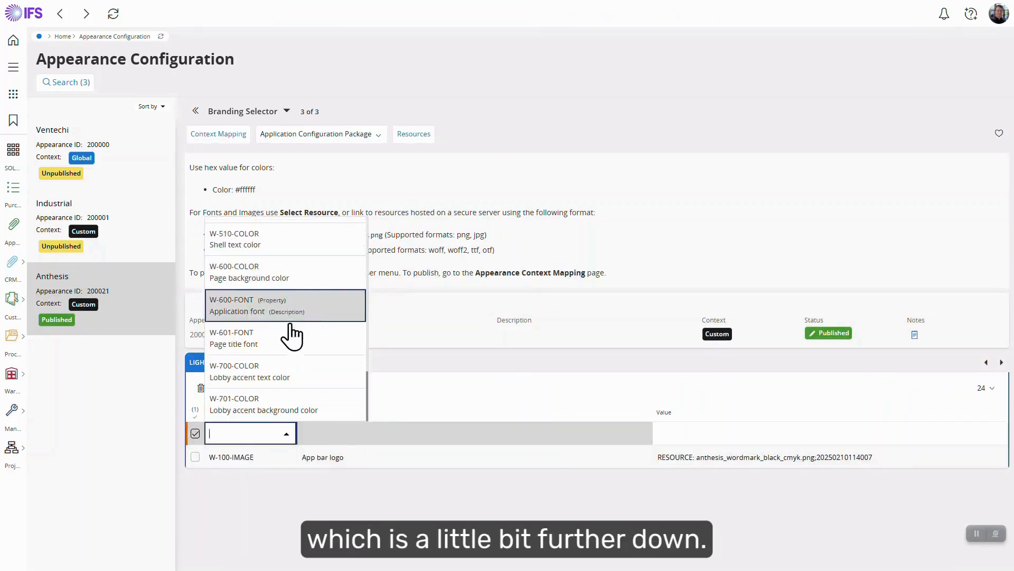
scroll(290, 347, down, 5)
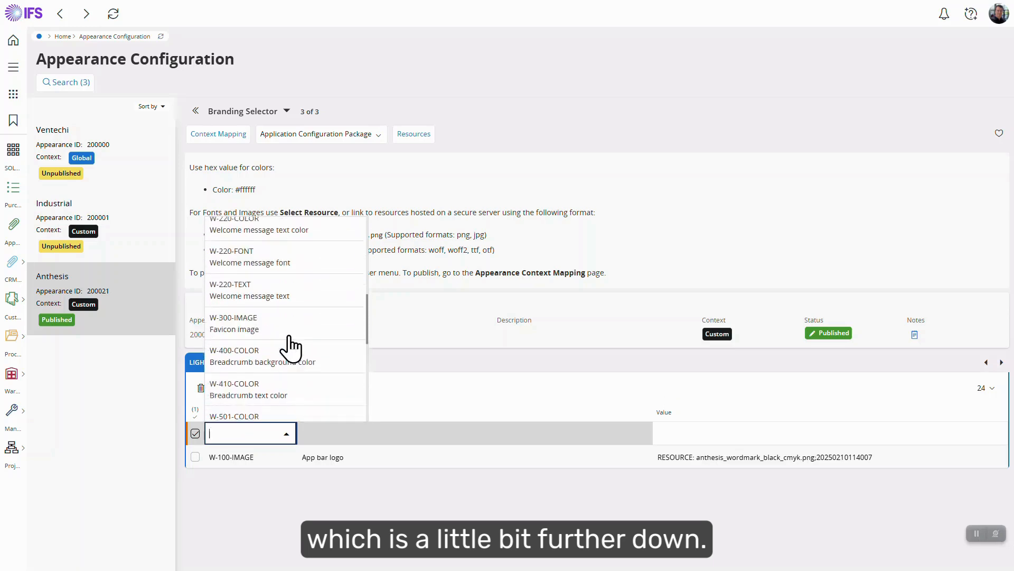
click(284, 329)
click(223, 389)
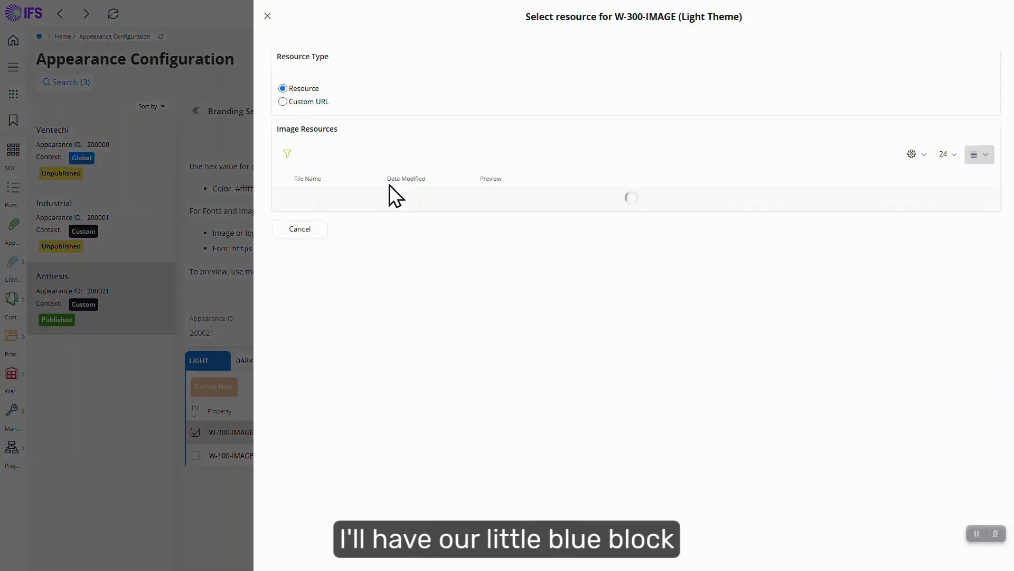
click(497, 272)
click(313, 298)
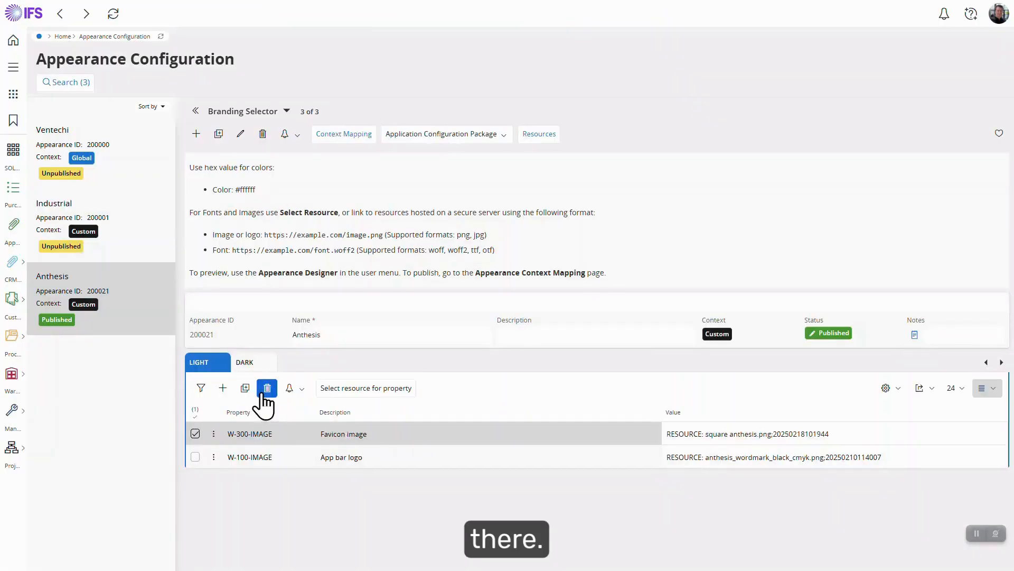
Add the lobby accent text color property W-700-COLOR to the light theme and open its value for editing
click(222, 388)
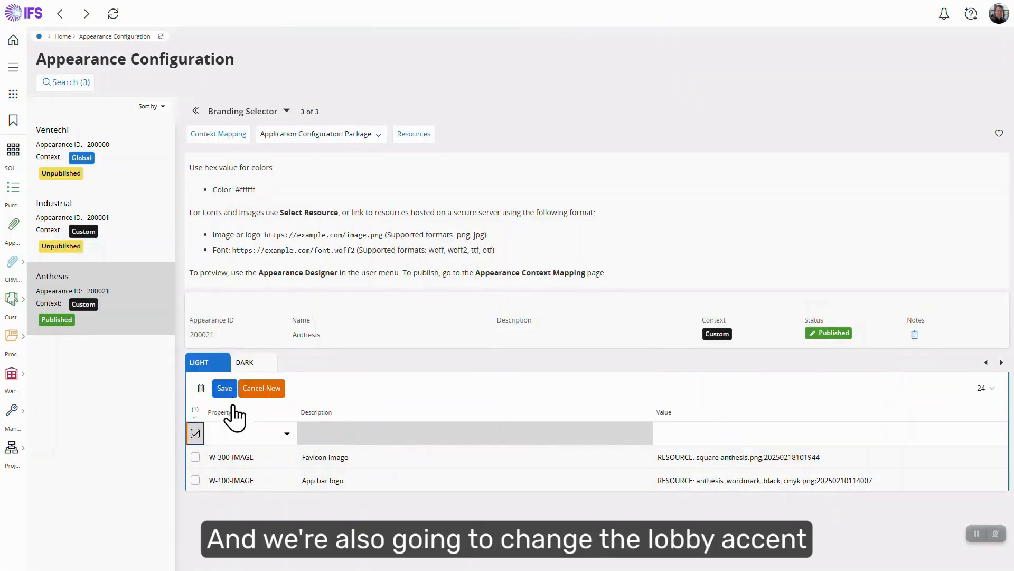
click(288, 434)
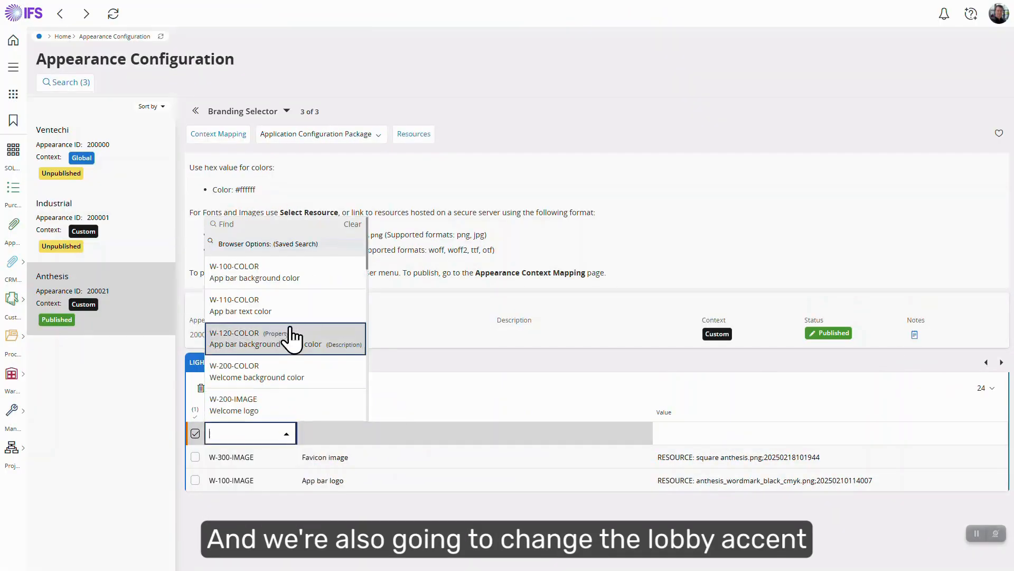
scroll(288, 325, down, 3)
click(306, 372)
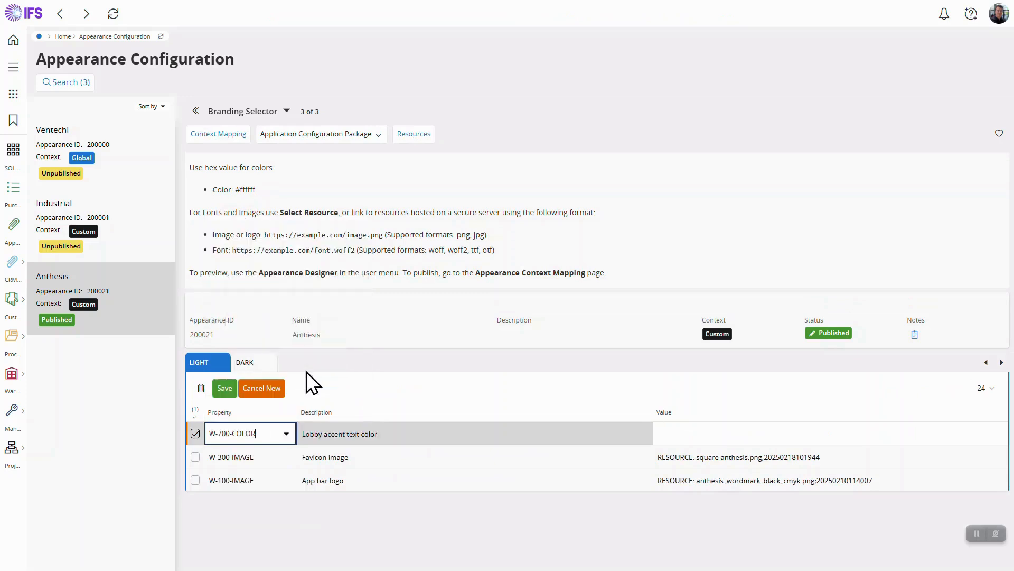
click(687, 441)
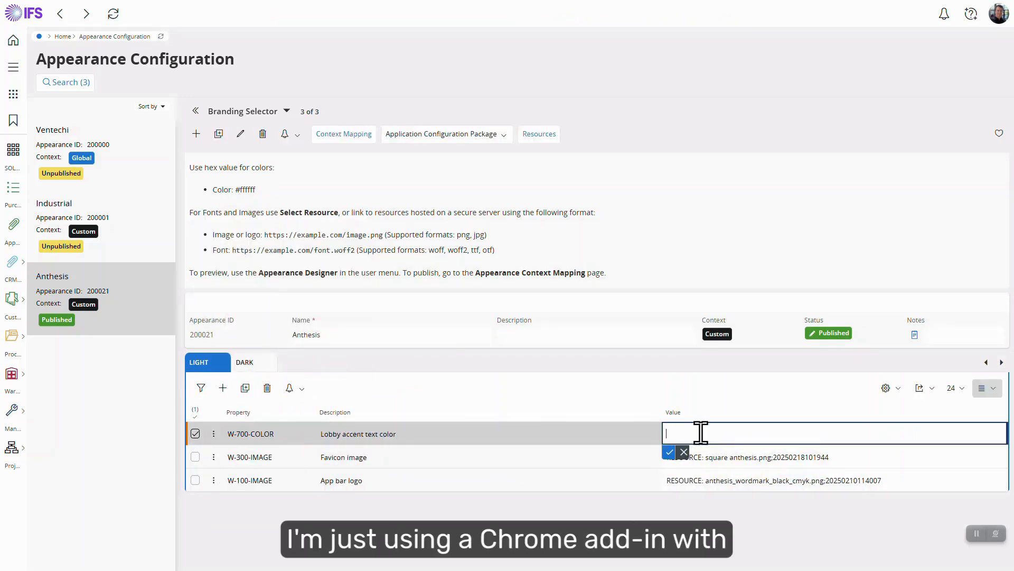
Switch to the Anthesis website and sample its navy #110133, royal blue #110889 and teal #0dabb5 with the color picker extension
key(F11)
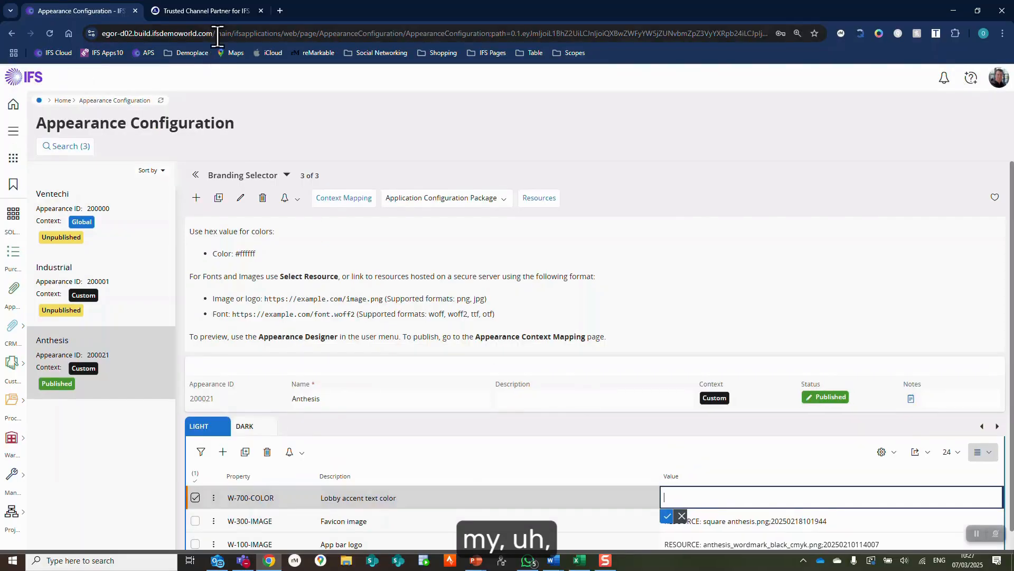
click(211, 11)
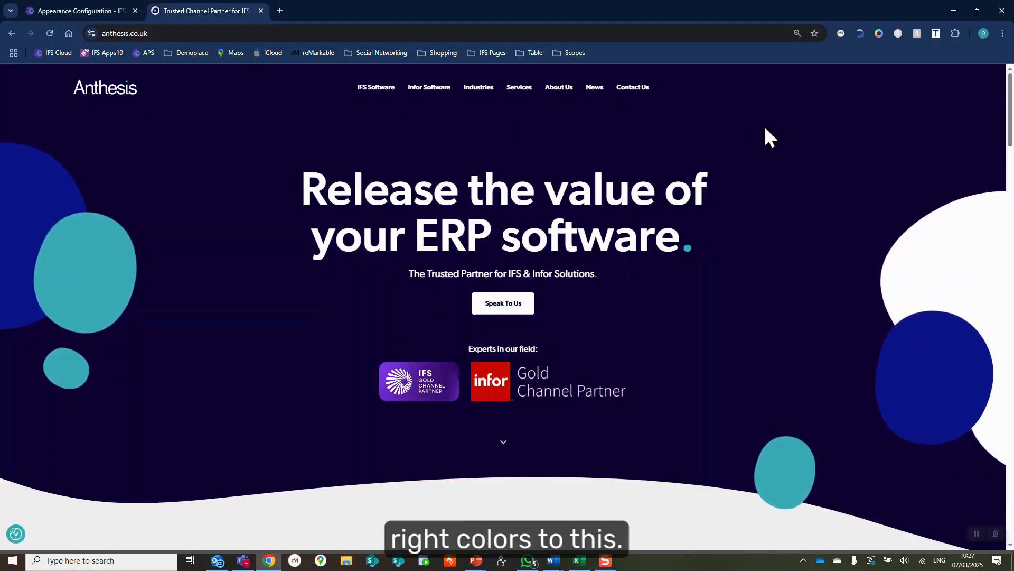
click(878, 34)
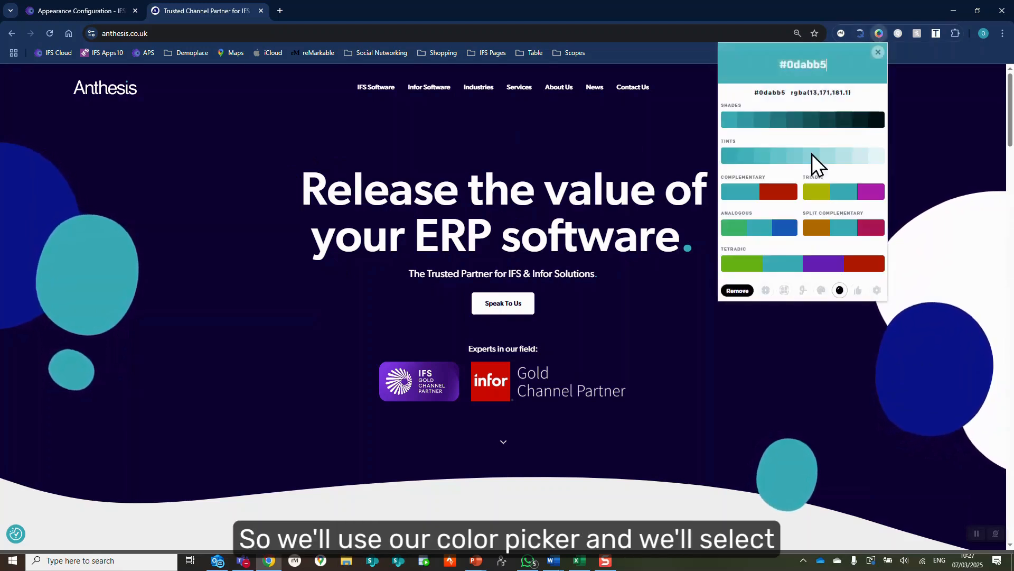
click(770, 292)
click(831, 332)
click(924, 351)
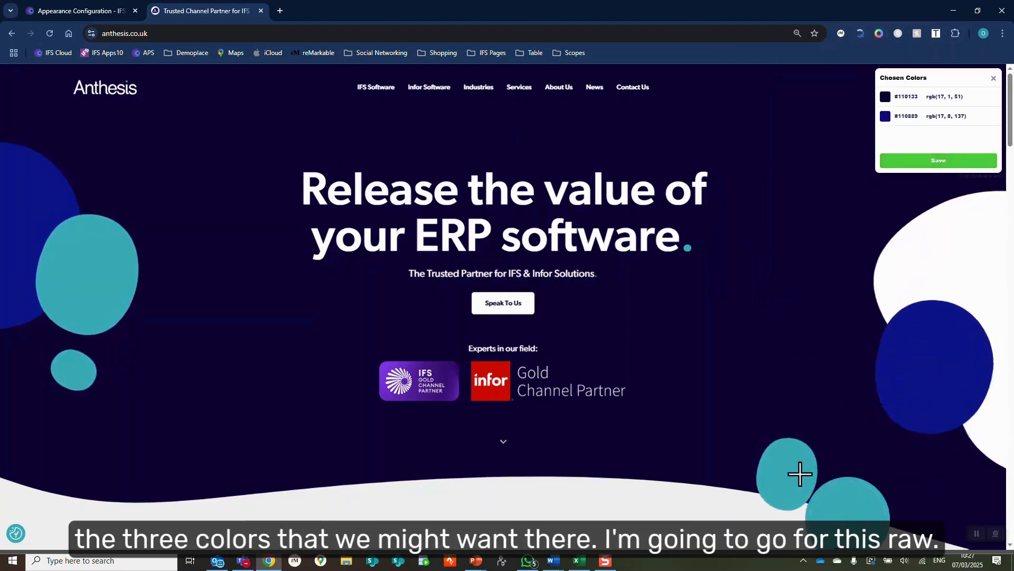
click(797, 469)
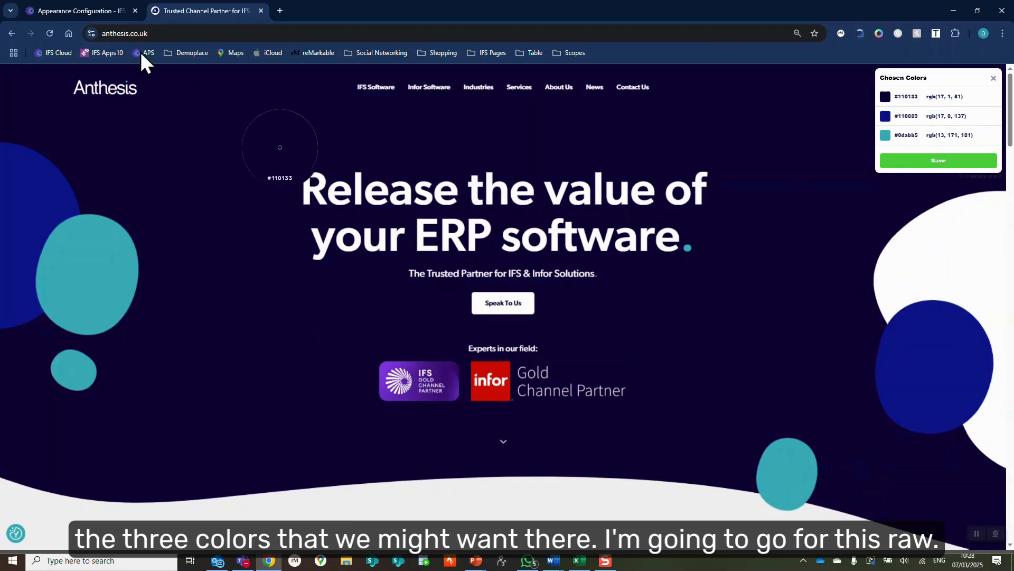
Return to the Appearance Configuration page and set the lobby accent text color to #110889
click(99, 10)
text(#110889)
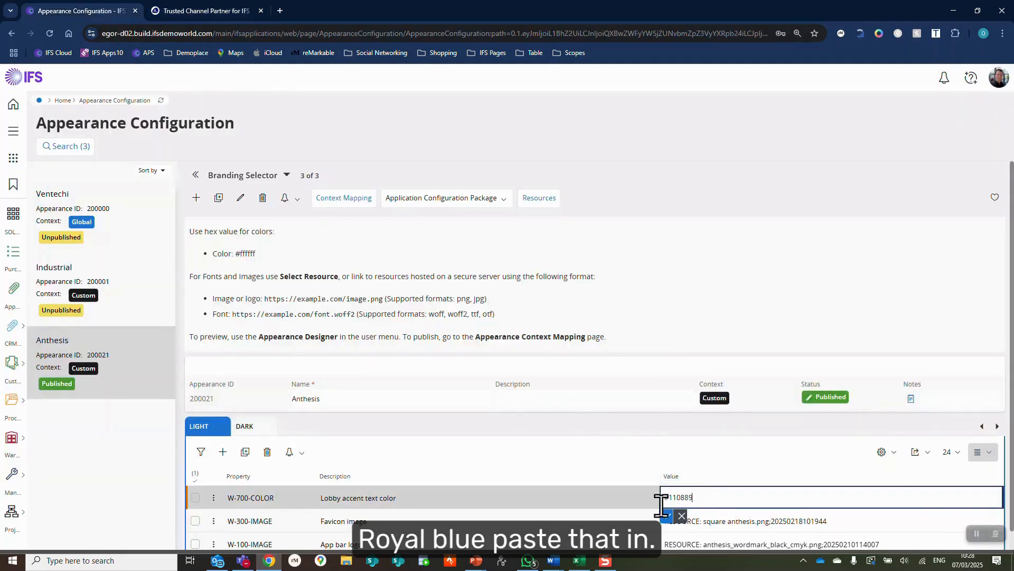
click(667, 516)
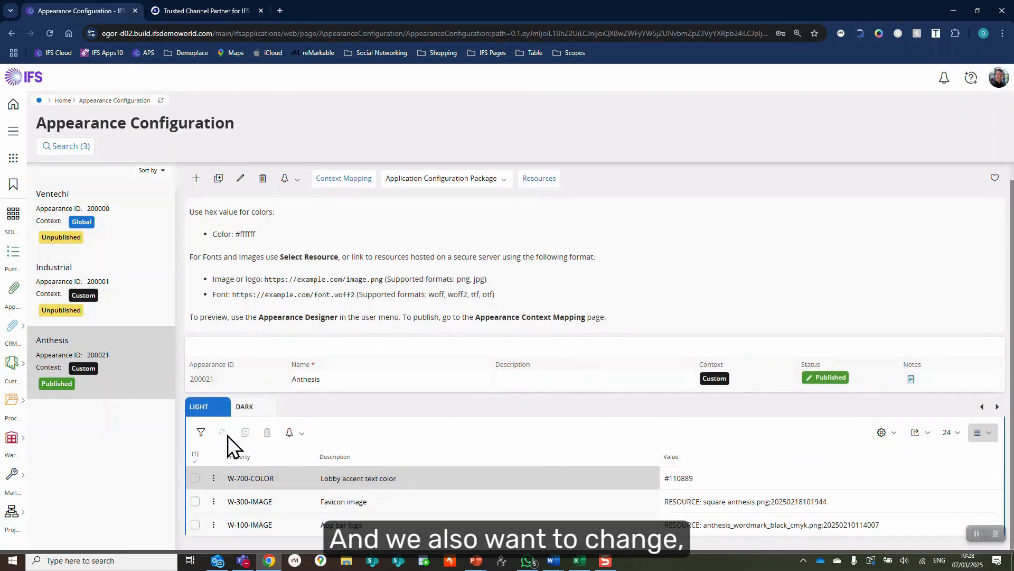
Add a light theme row for the breadcrumb background color property W-400-COLOR
click(222, 432)
click(288, 478)
scroll(306, 325, down, 5)
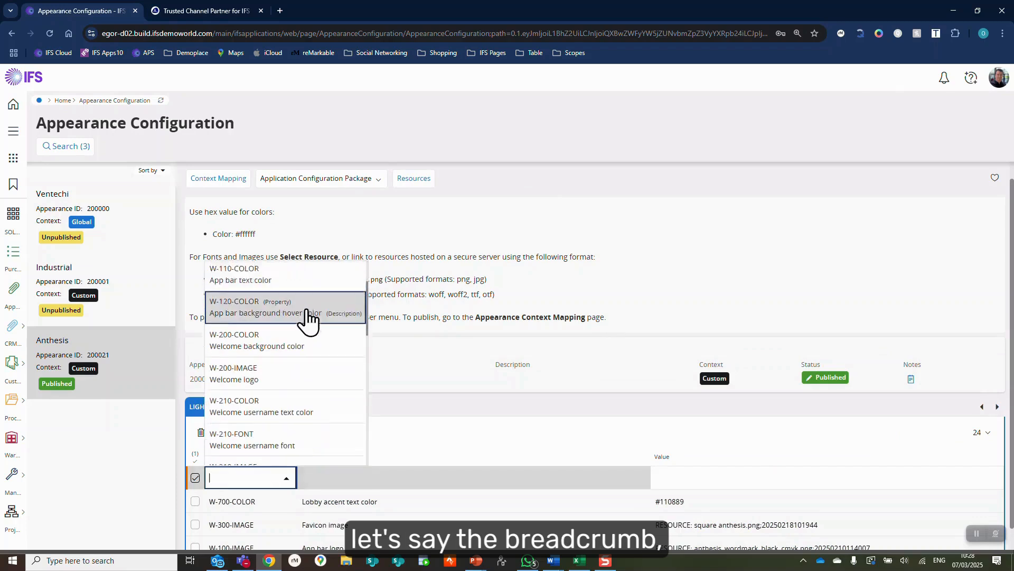
scroll(304, 365, up, 4)
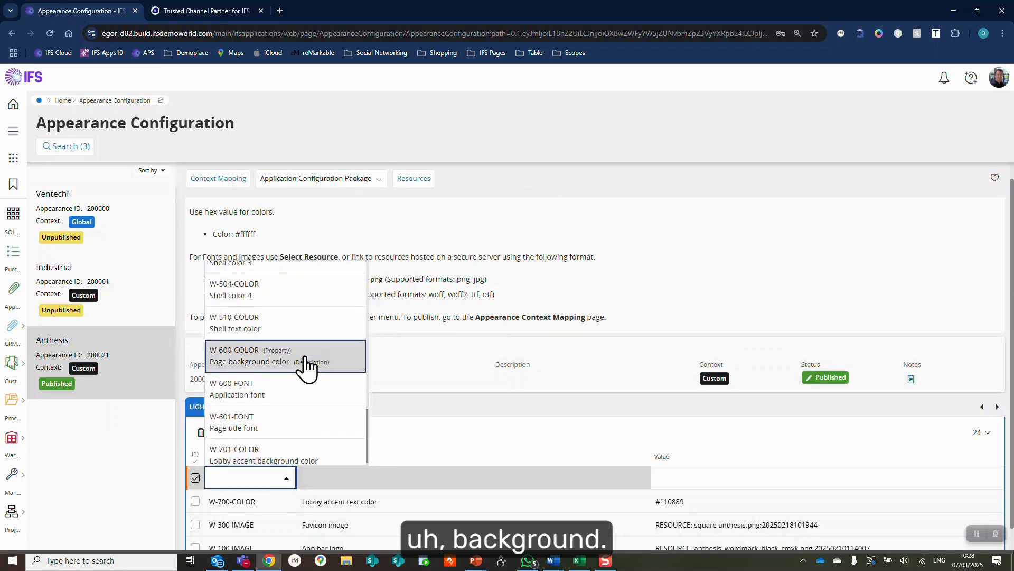
click(299, 342)
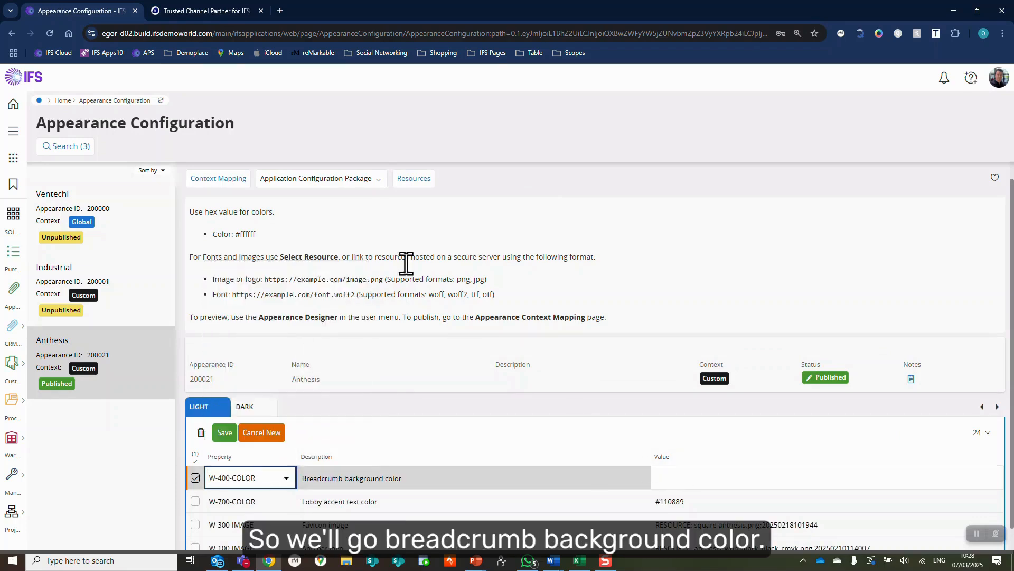
Copy the teal from the website's chosen colors, set the breadcrumb background color to #0dabb5 and save the row
click(194, 11)
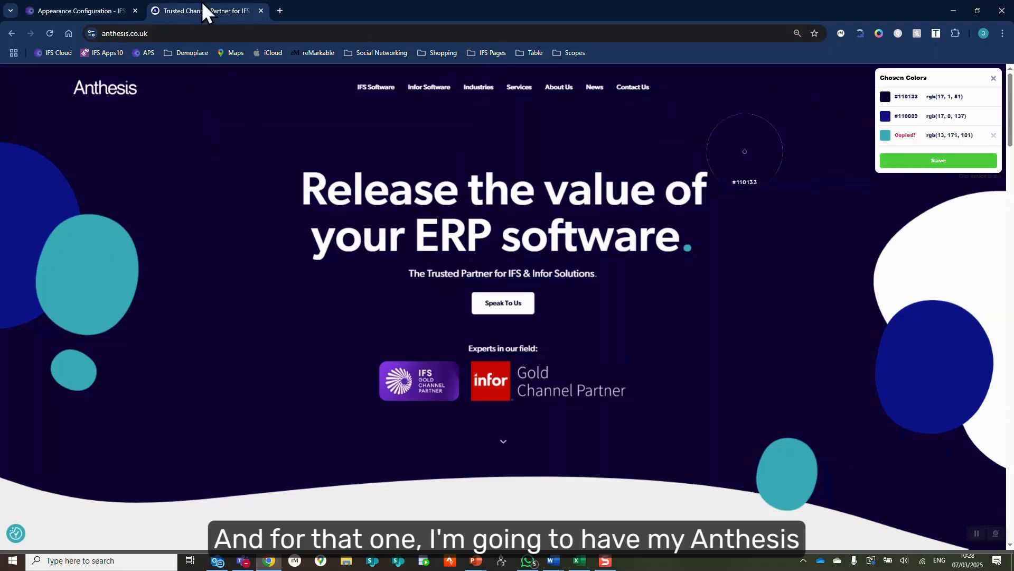
click(121, 12)
click(686, 478)
text(#0dabb5)
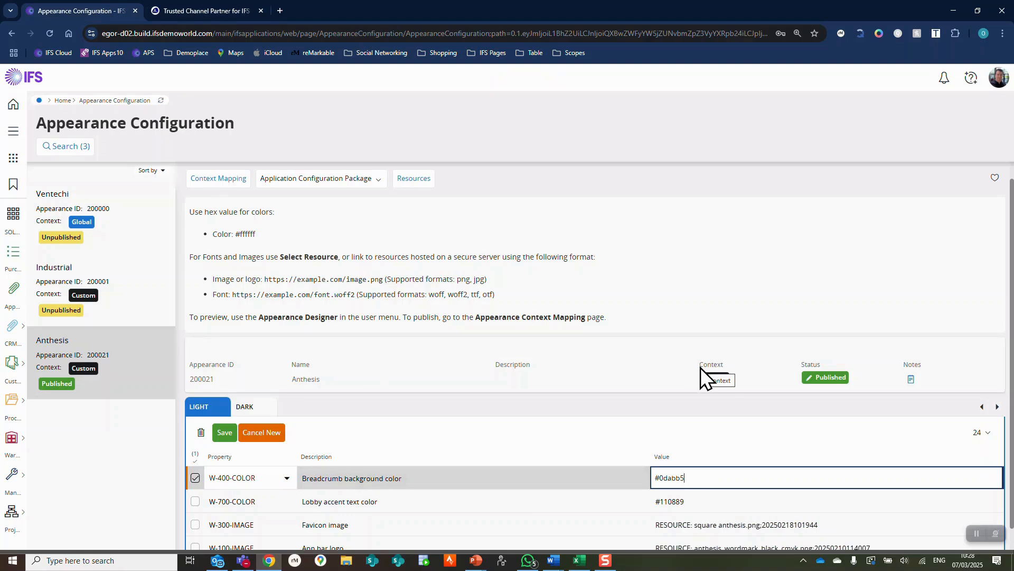
scroll(353, 361, down, 1)
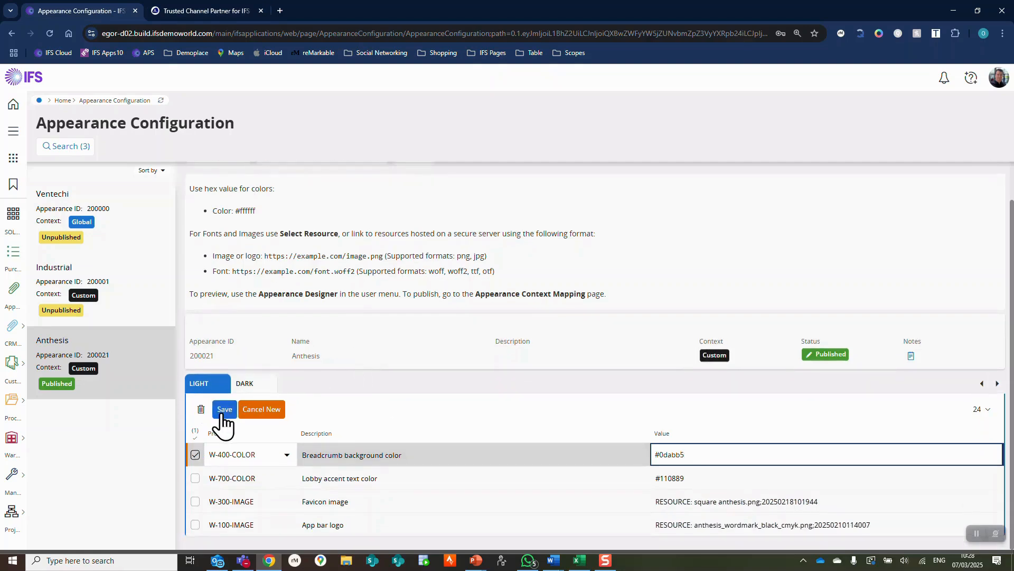
click(224, 410)
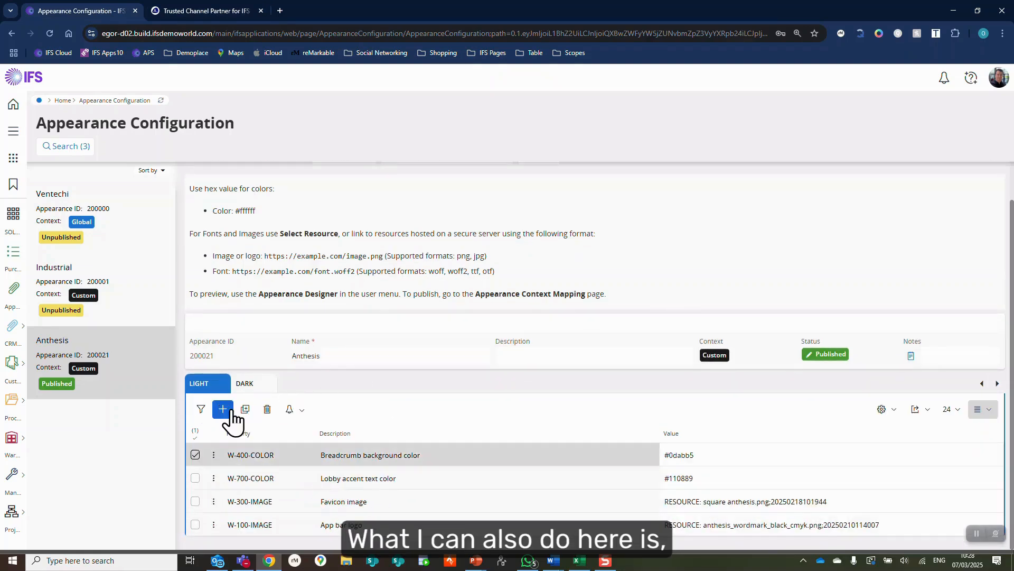
Add a light theme row for the application font property W-600-FONT and assign it the rubik-regular.ttf font resource
click(228, 413)
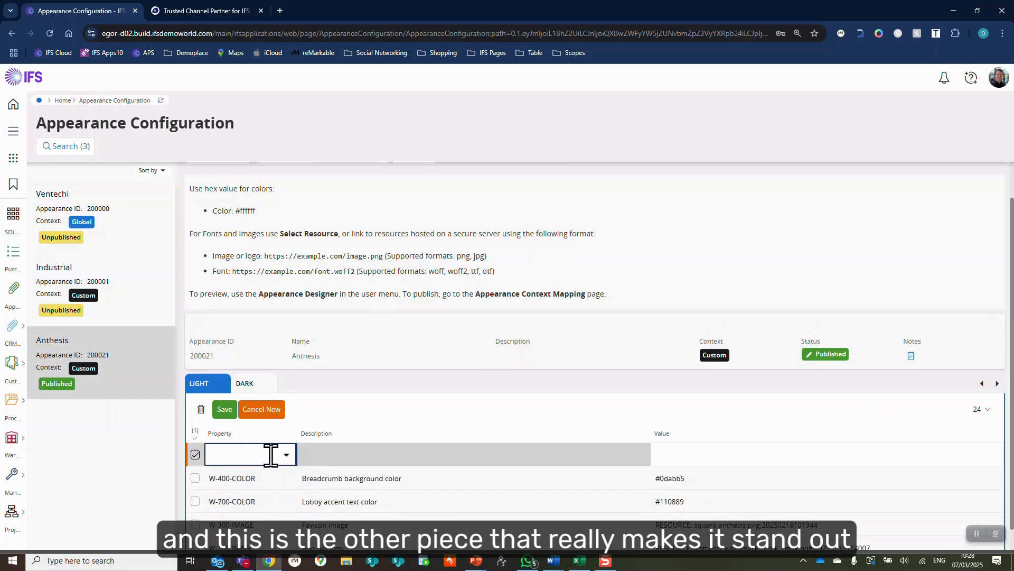
text(w)
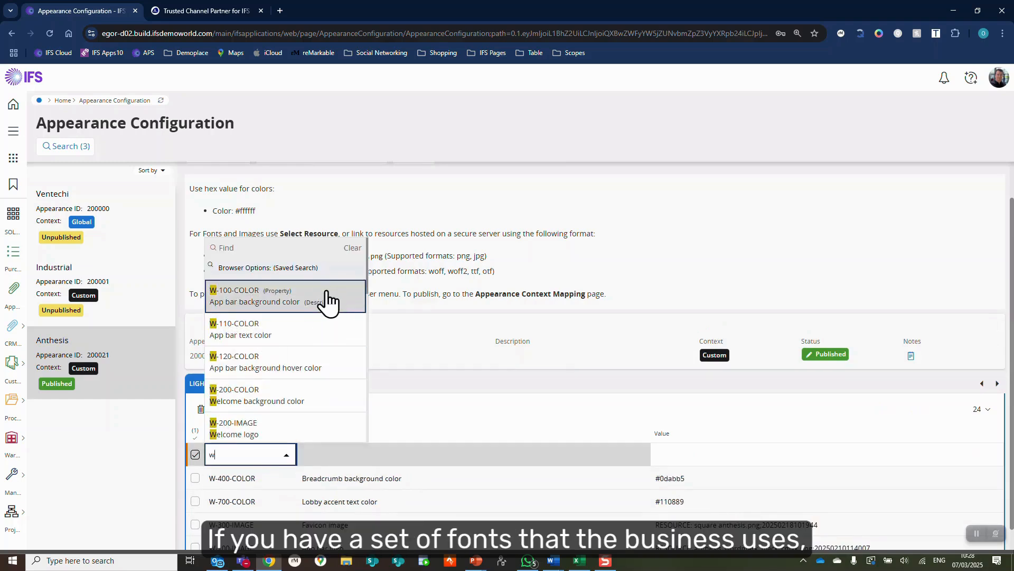
scroll(325, 303, down, 2)
scroll(317, 328, down, 8)
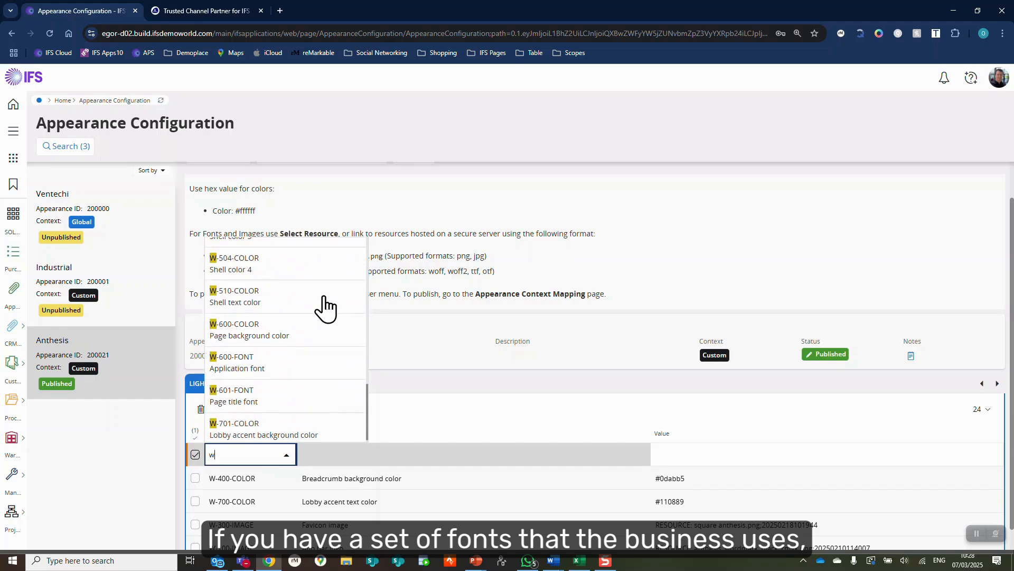
click(312, 364)
click(225, 410)
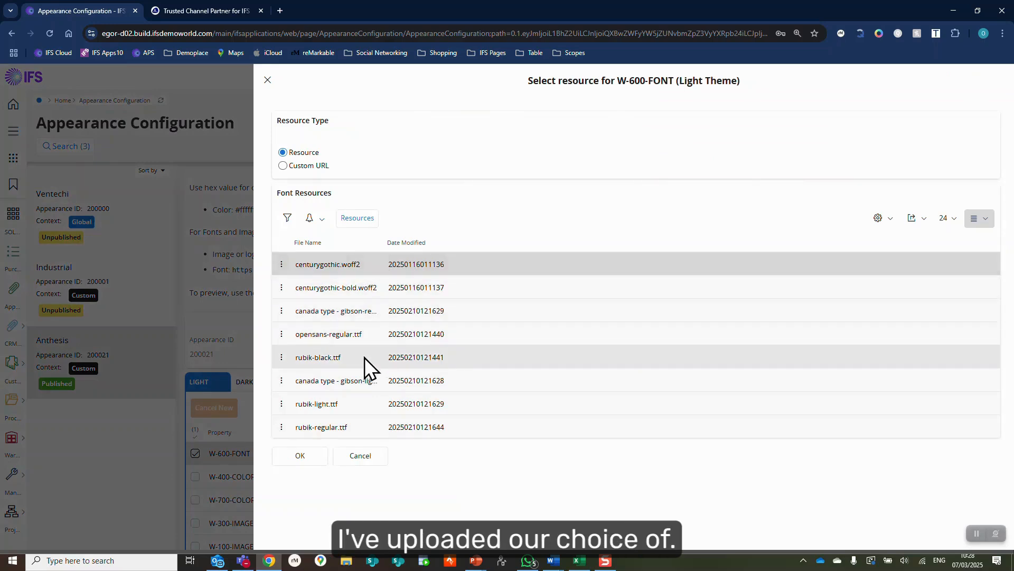
click(370, 426)
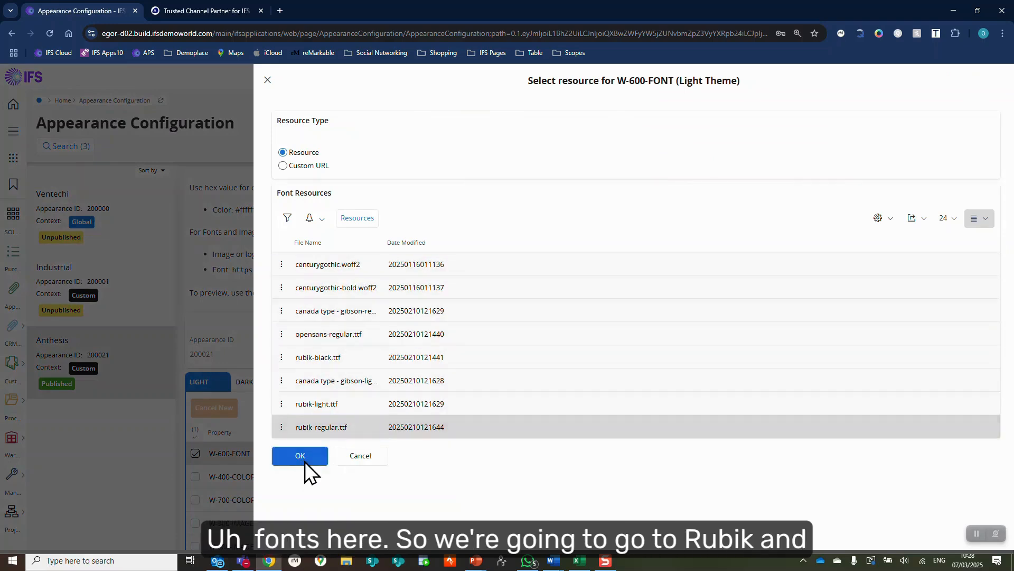
click(305, 460)
Add a light theme row for the page title font property W-601-FONT and assign it the canada type - gibson-regular.otf resource
click(224, 408)
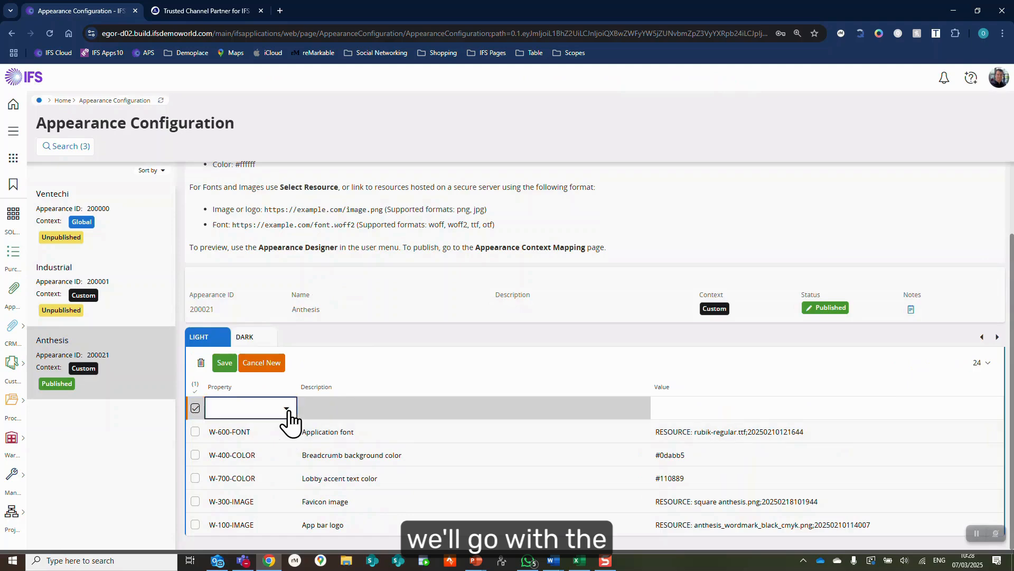
click(288, 410)
scroll(290, 344, down, 5)
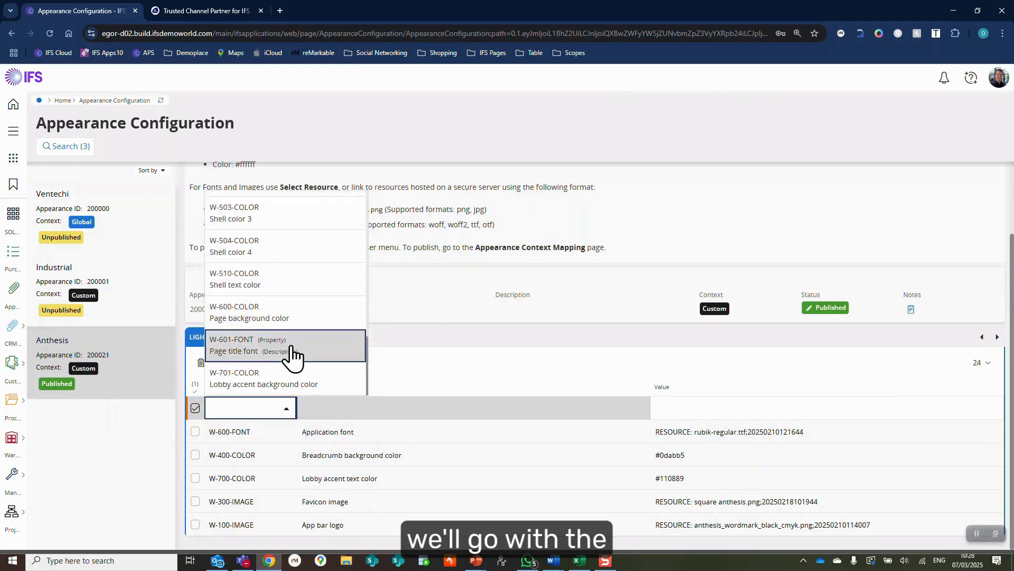
click(290, 349)
click(224, 363)
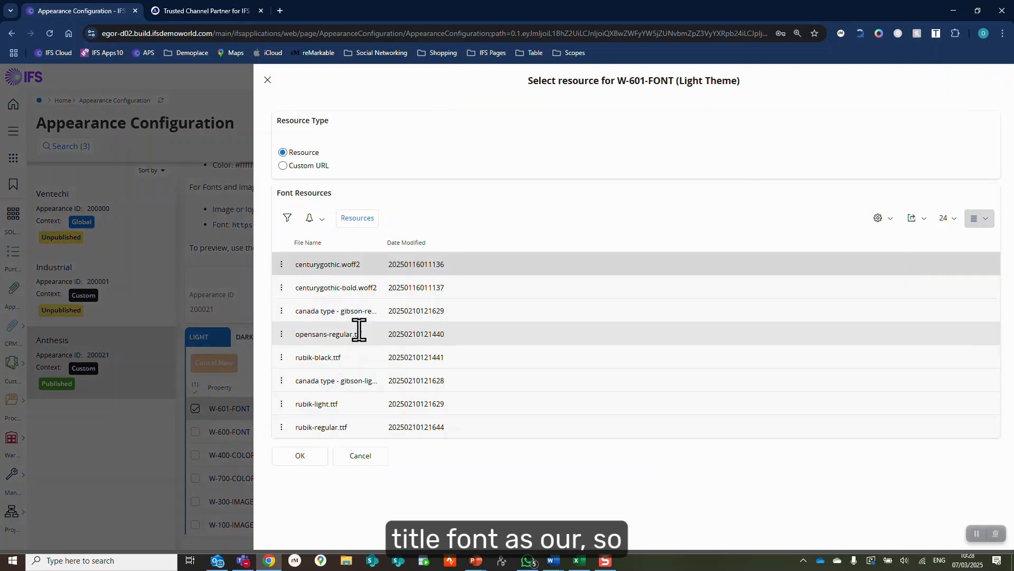
click(379, 311)
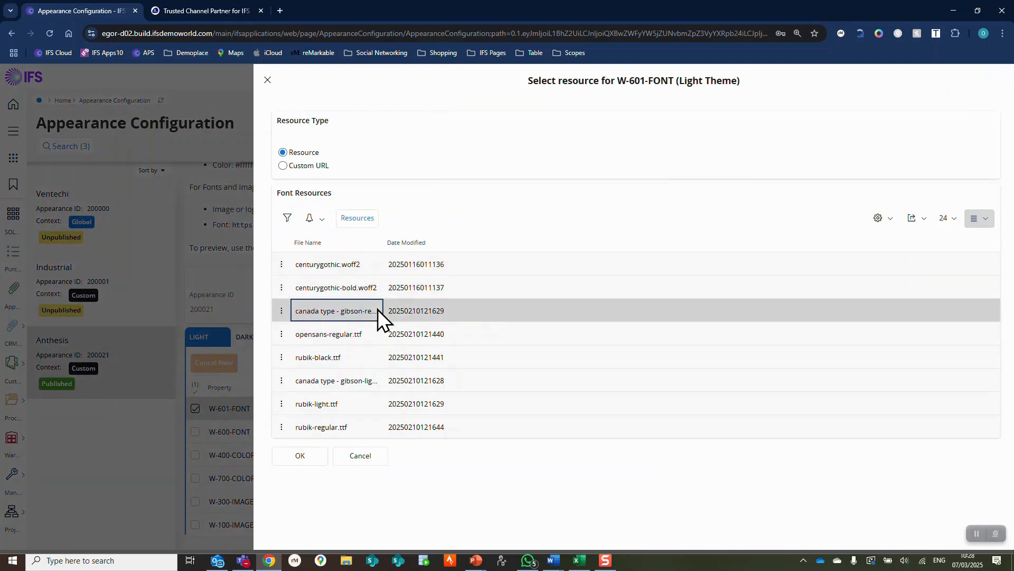
click(308, 457)
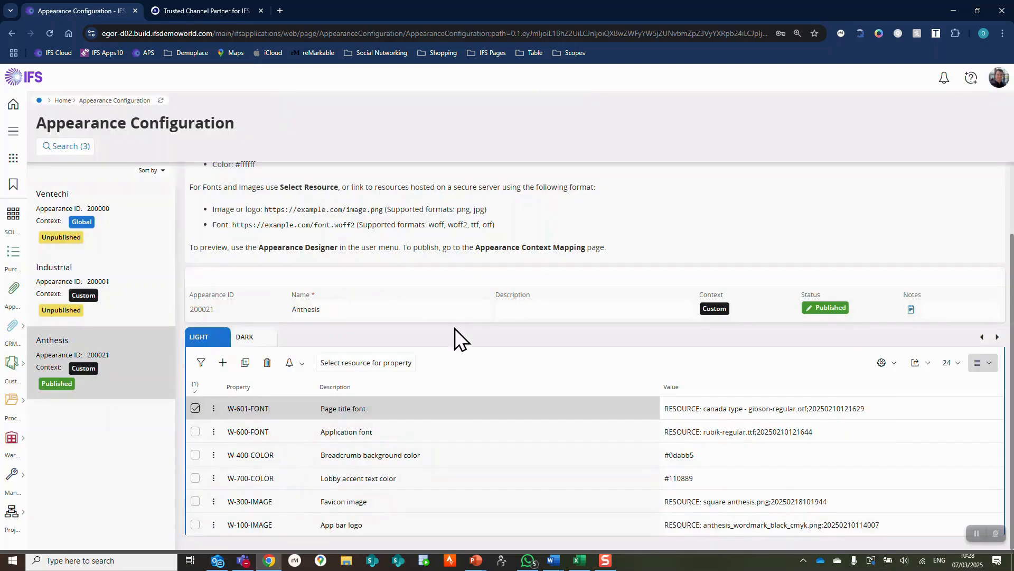
In full screen, browse the other properties offered for a new light theme row, such as welcome and shell options, and discard the row
key(F11)
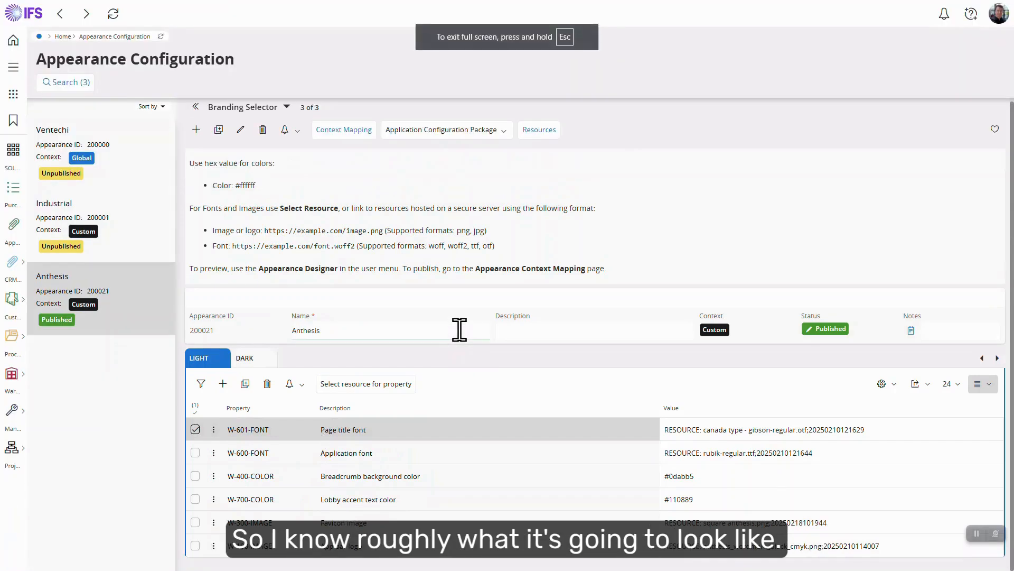
click(223, 383)
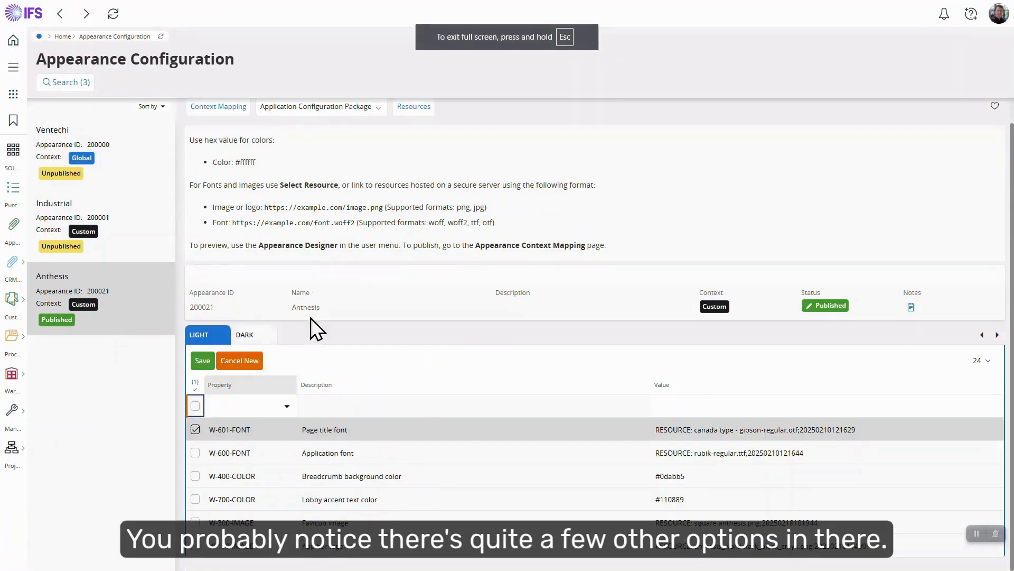
click(285, 405)
scroll(310, 259, down, 3)
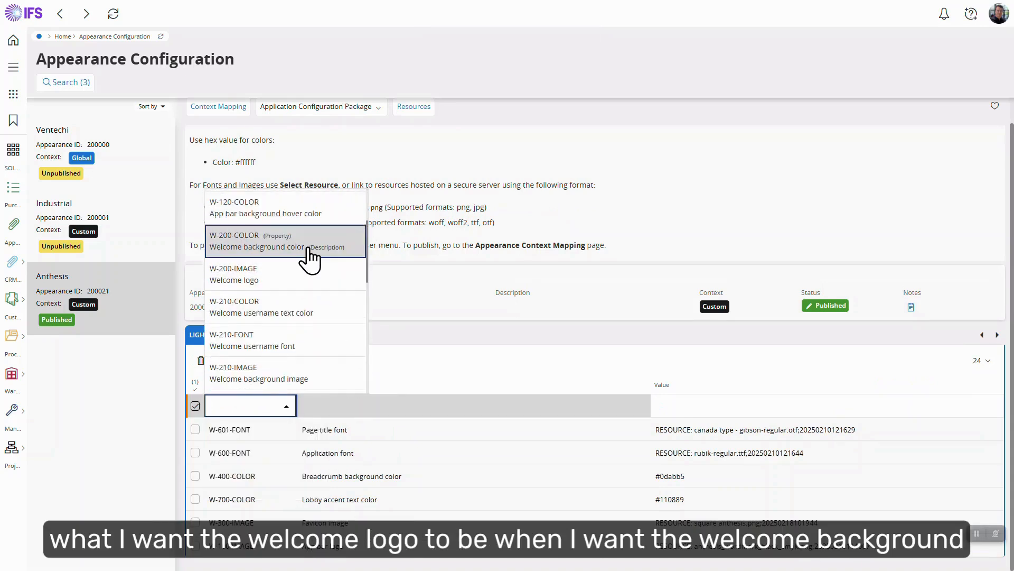
scroll(309, 264, down, 5)
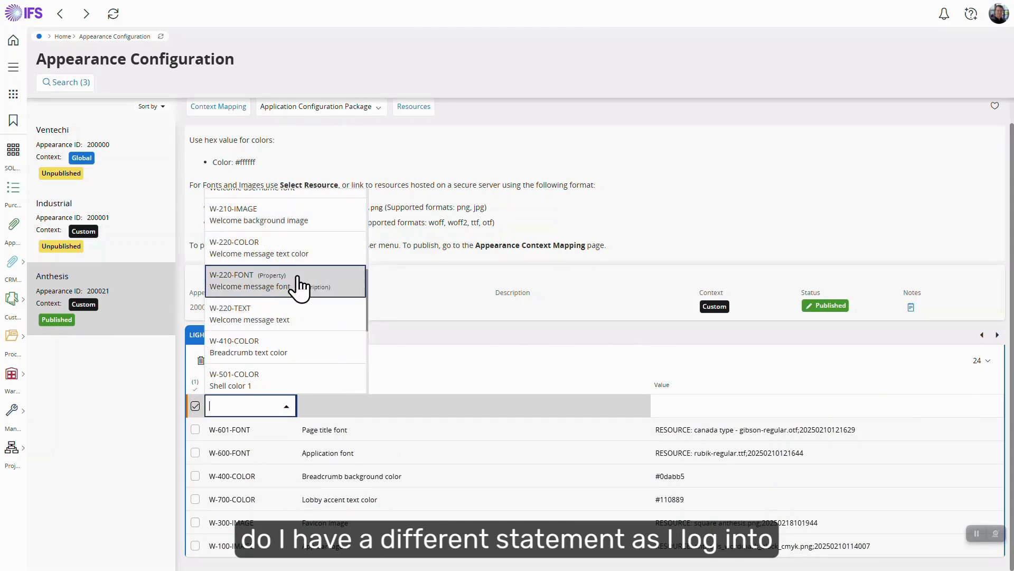
scroll(293, 288, down, 5)
scroll(291, 288, down, 2)
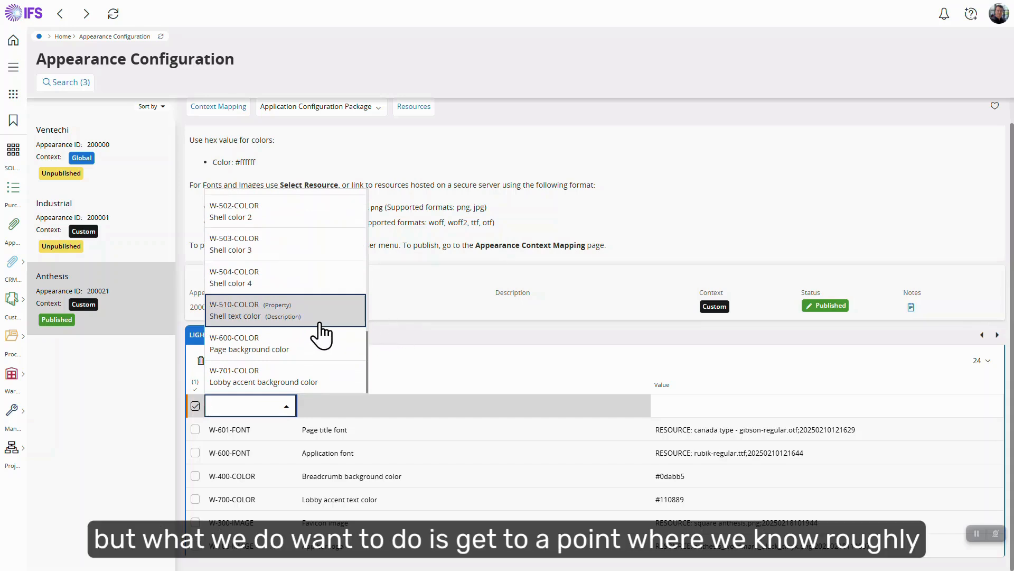
click(410, 338)
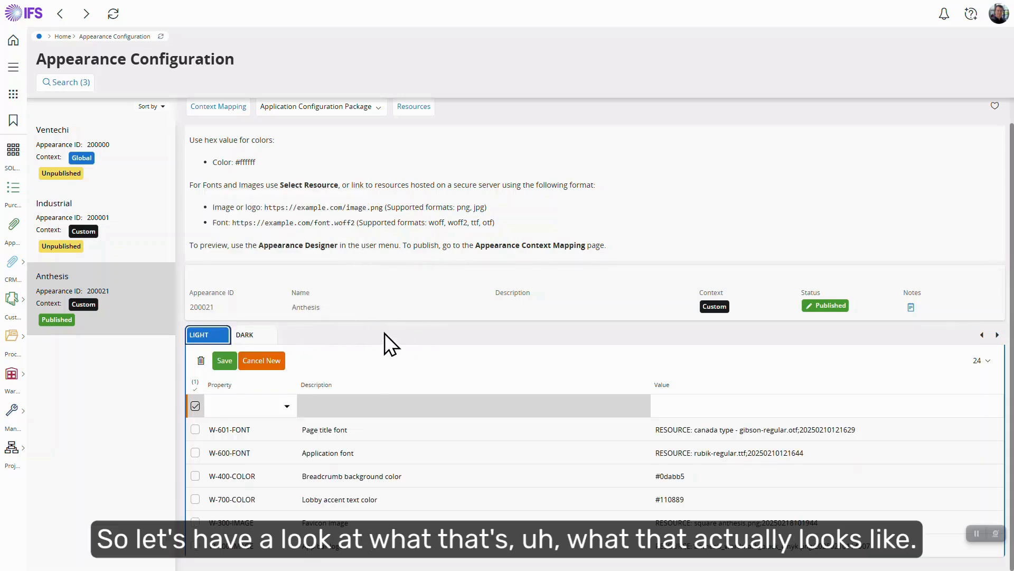
click(274, 363)
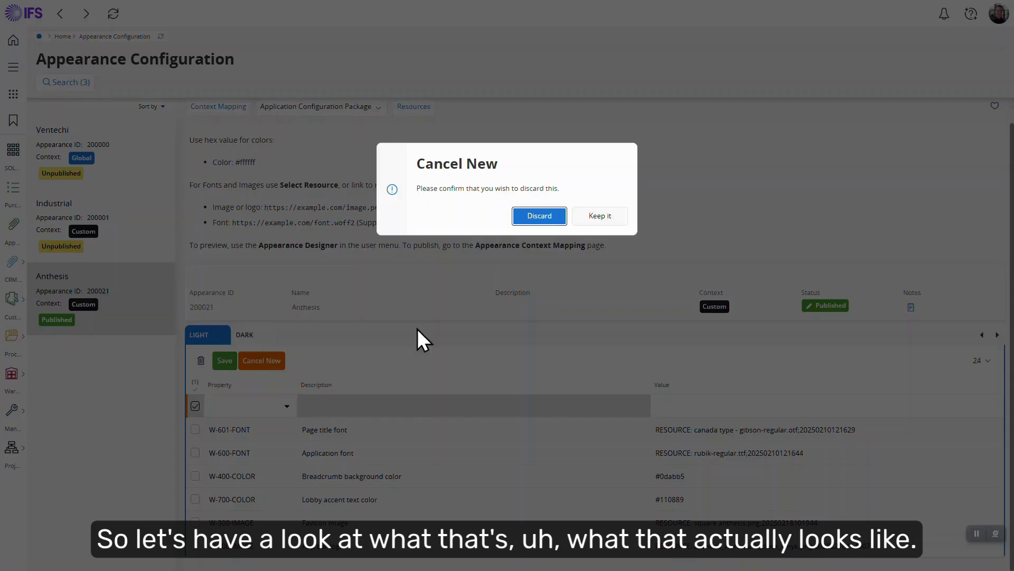
click(540, 216)
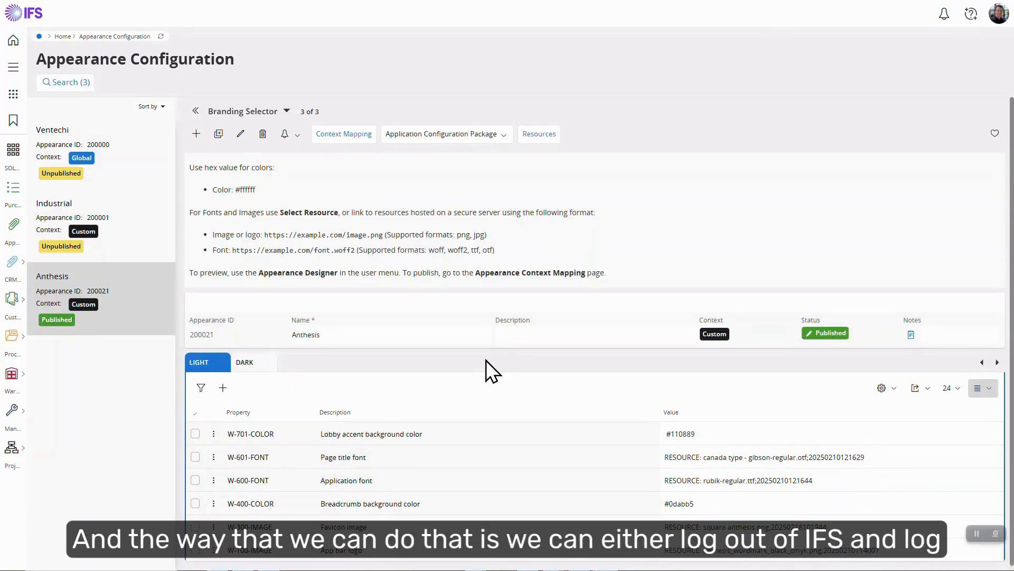
Preview the Anthesis appearance for IFS Cloud with the Appearance Designer
click(998, 14)
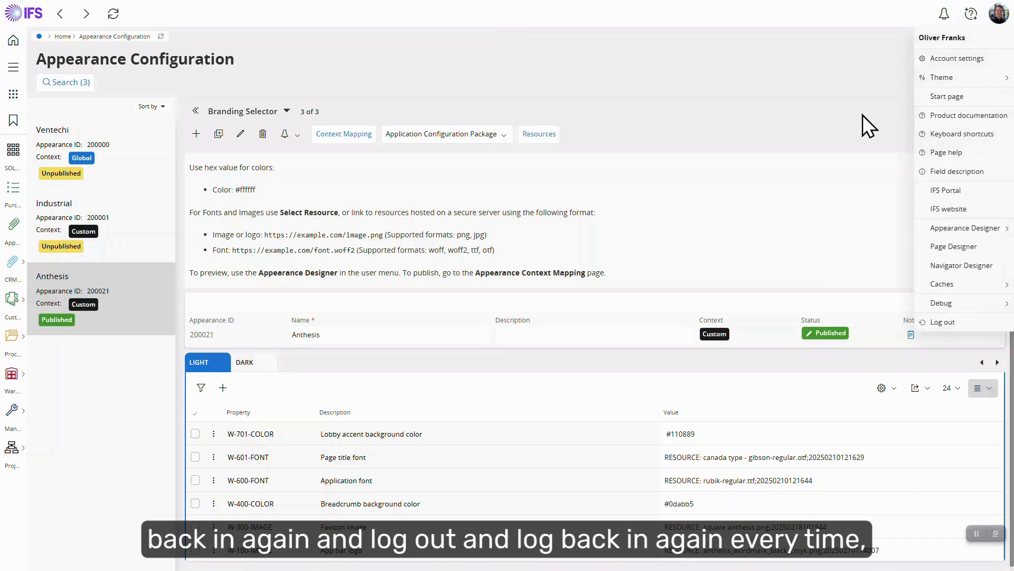
mouse_move(980, 228)
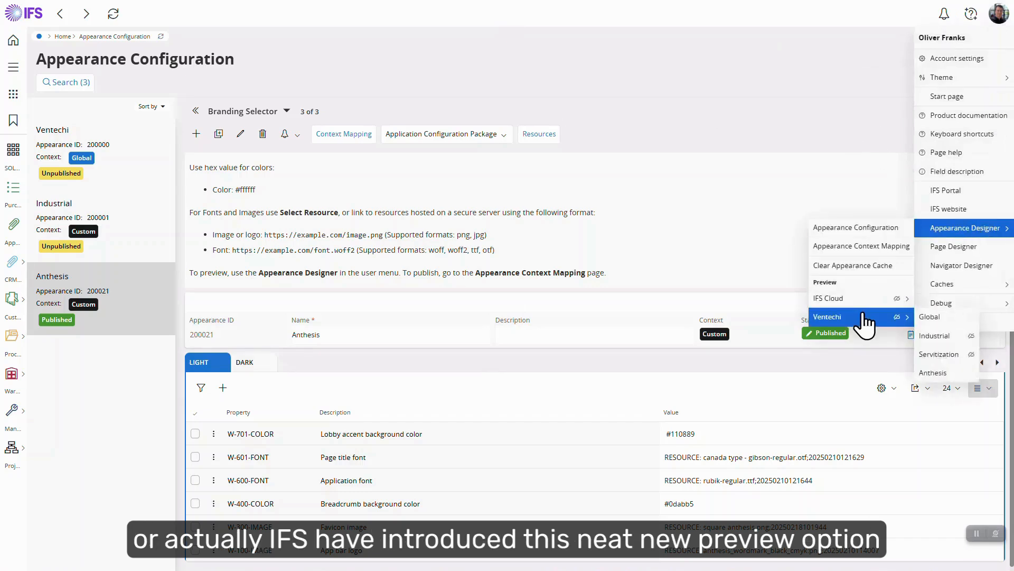
mouse_move(867, 301)
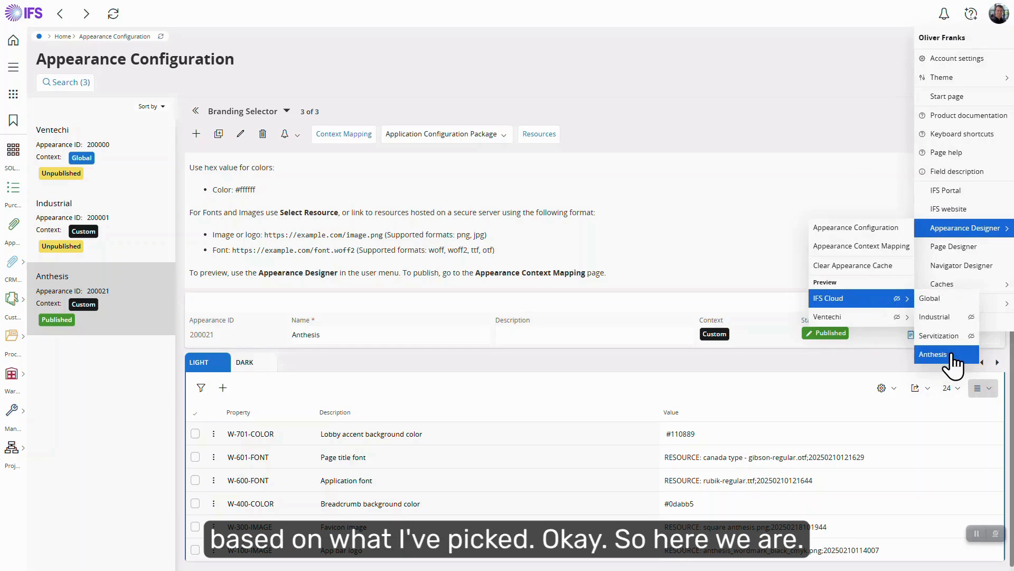
click(933, 354)
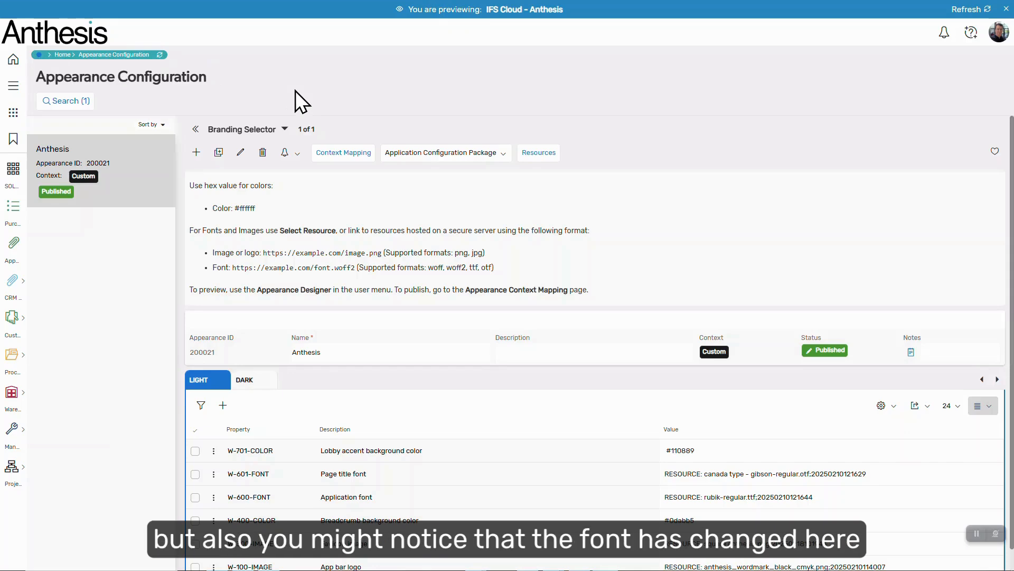
Check the page title font, the browser tab favicon and the home lobby's element colors in the Anthesis preview
drag(211, 83, 35, 79)
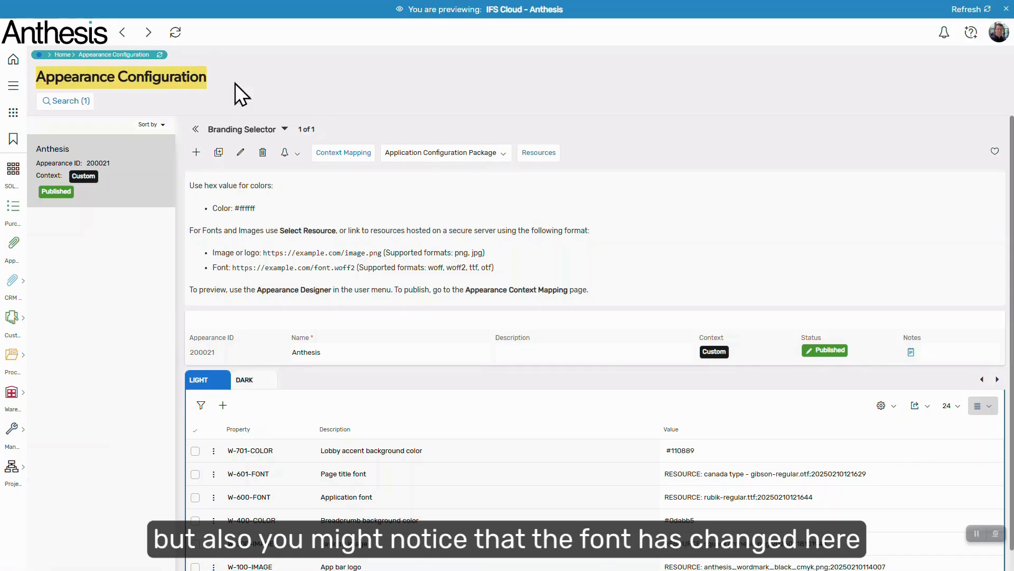
click(235, 83)
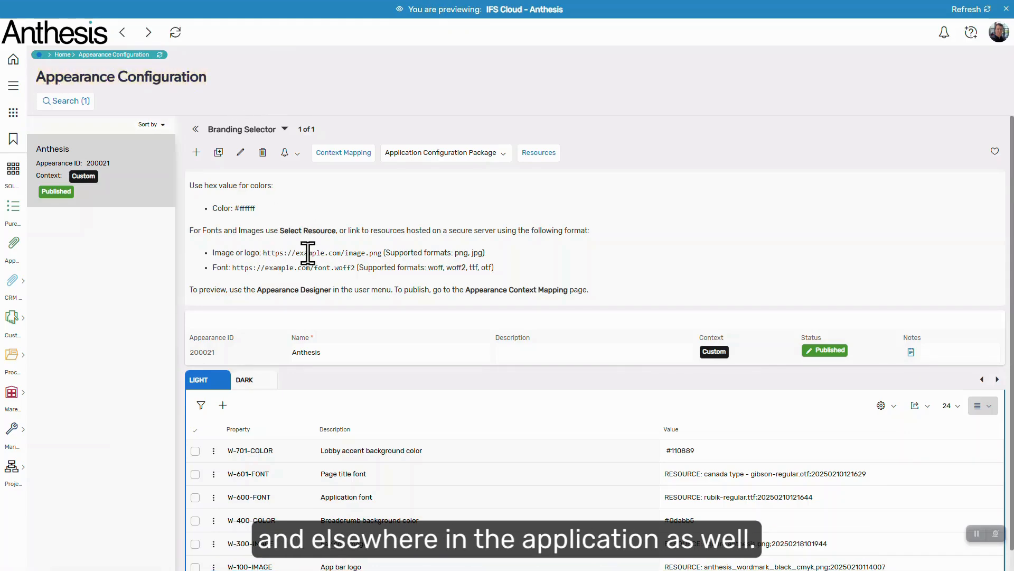
key(F11)
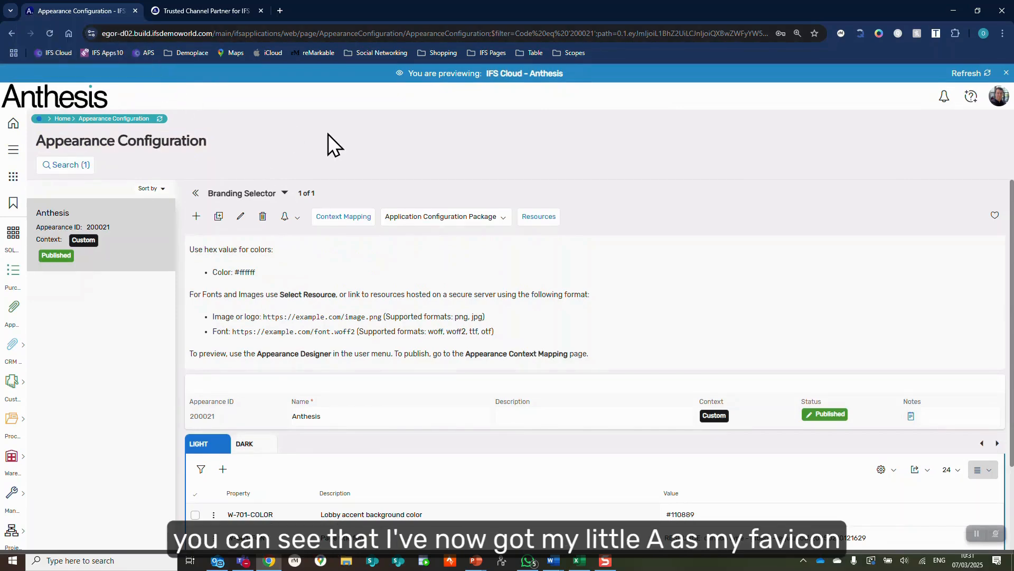
key(F11)
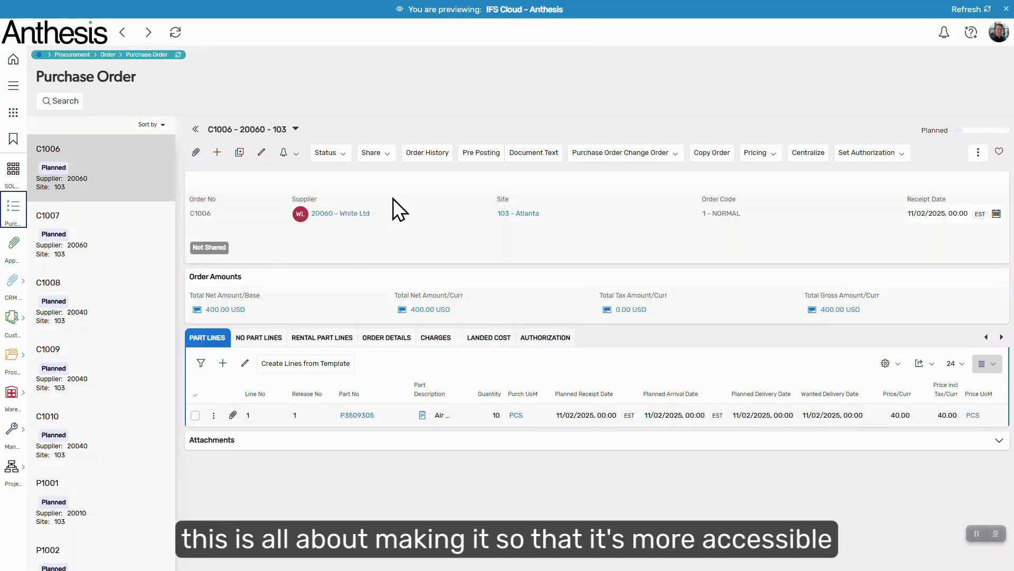
click(15, 61)
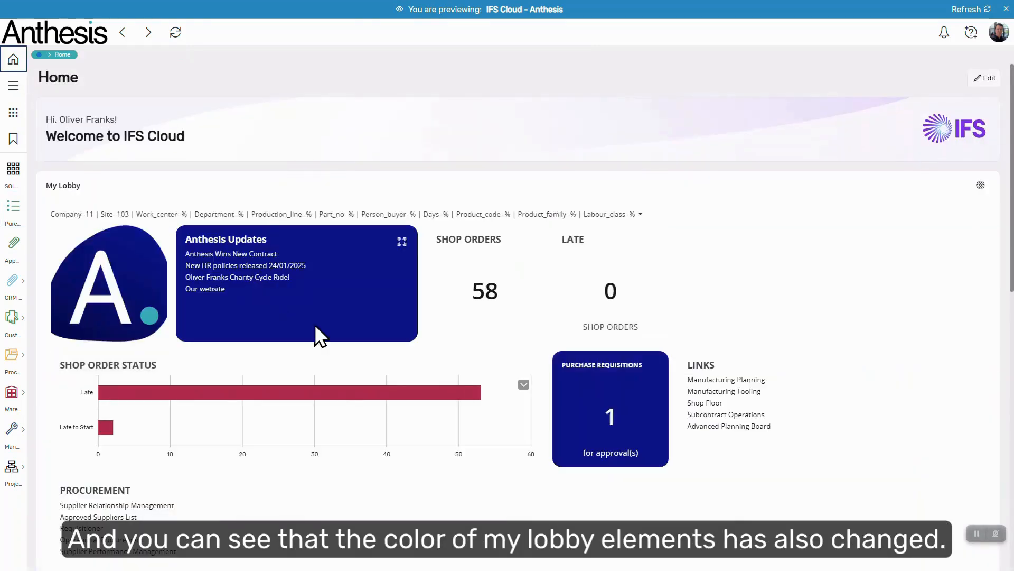